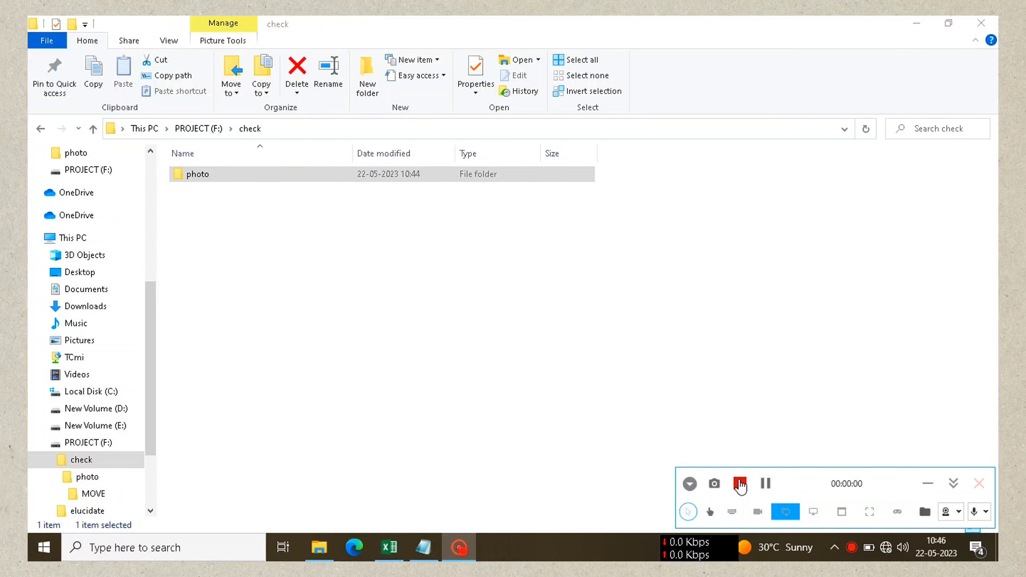
Open the photo folder in check on PROJECT (F:) and scroll through its MOVE folder and JPGs.
click(422, 245)
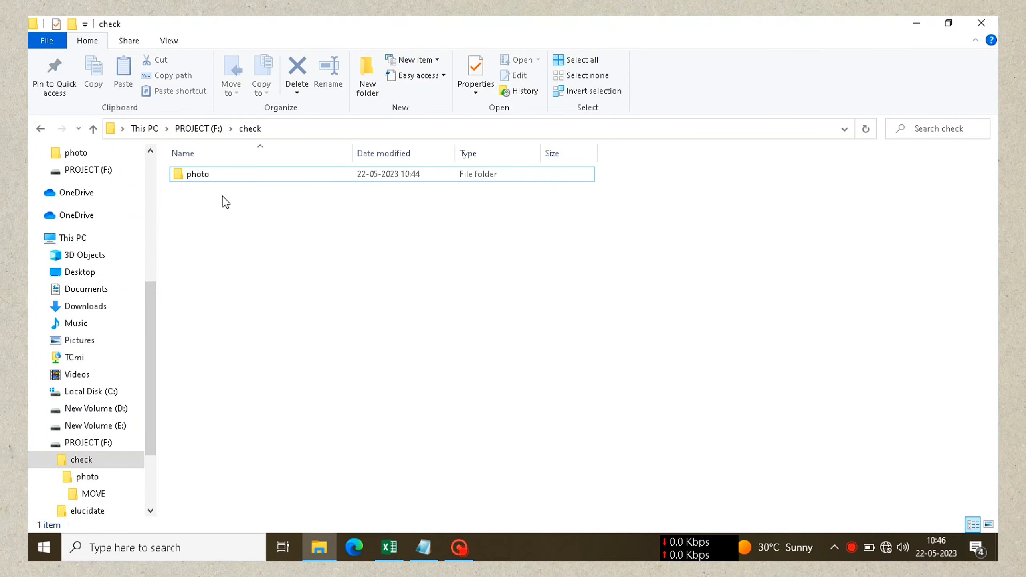
click(222, 175)
click(231, 178)
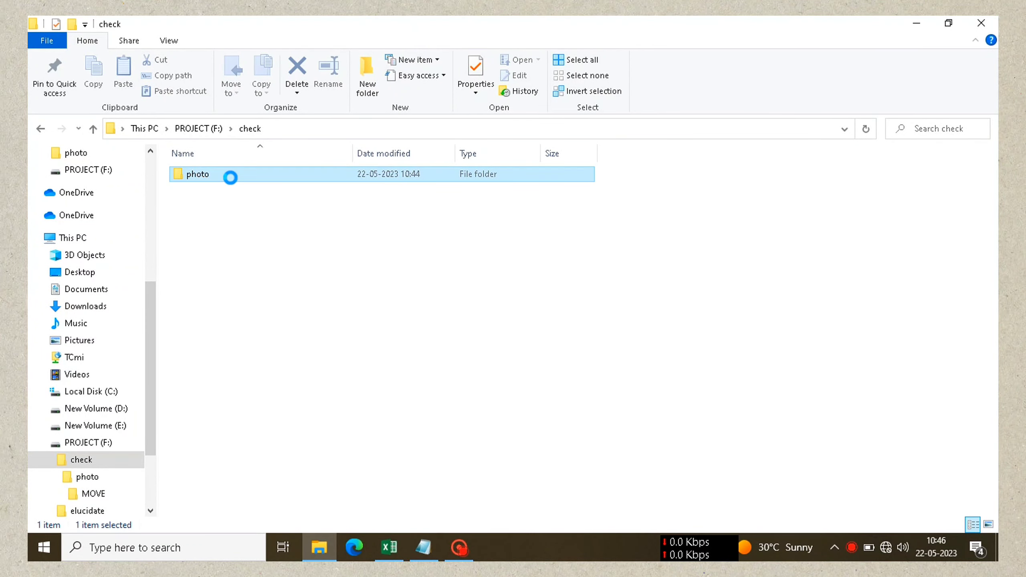
double_click(231, 177)
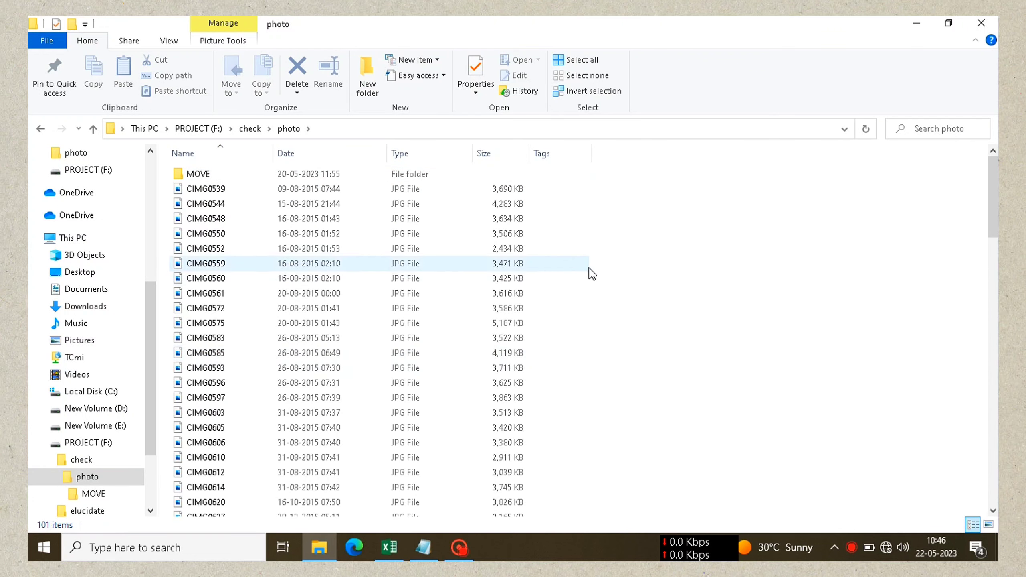
drag(993, 169, 996, 385)
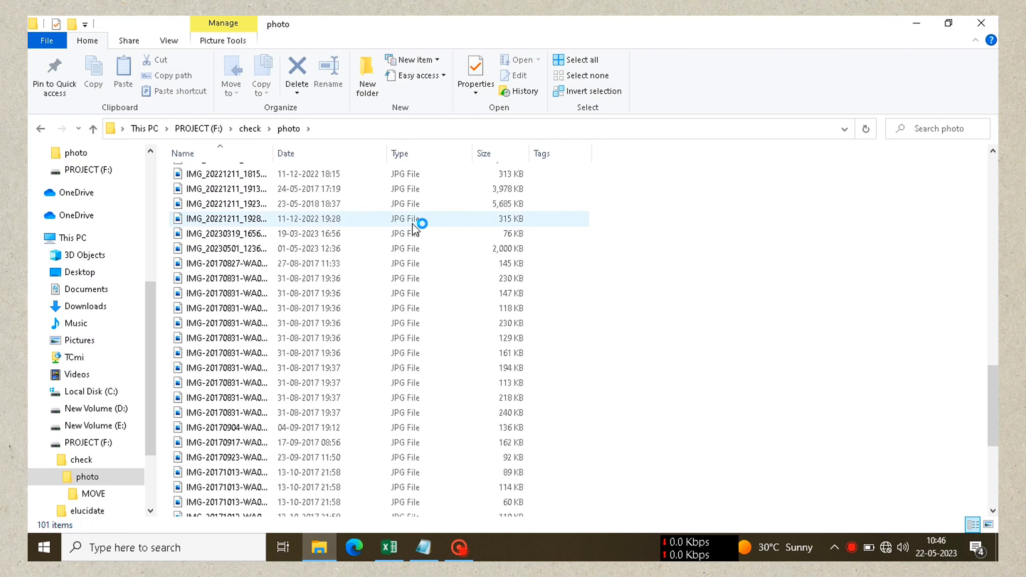
Widen the Name column so the CIMG and IMG photo names show in full.
double_click(273, 156)
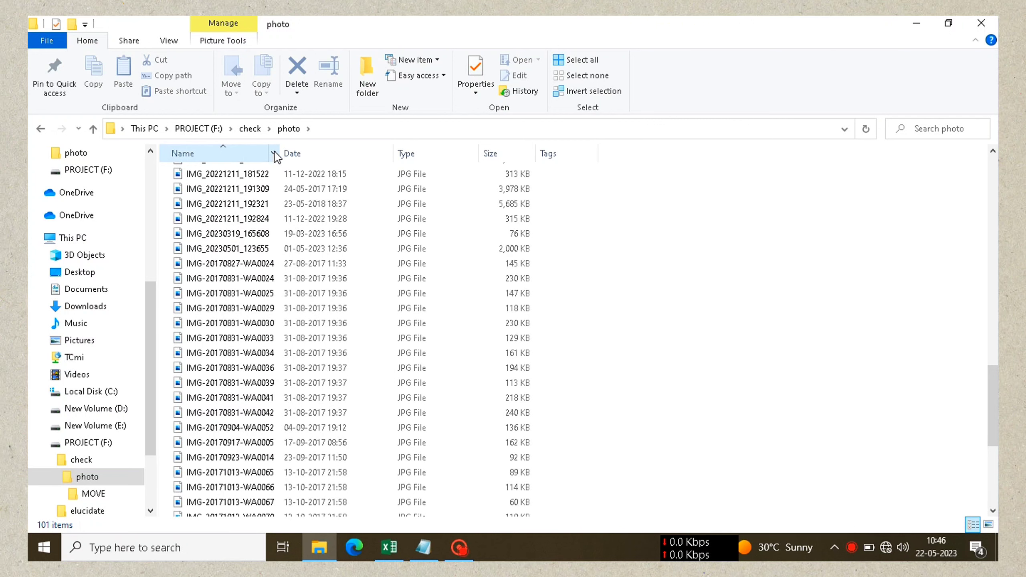
drag(281, 150, 289, 150)
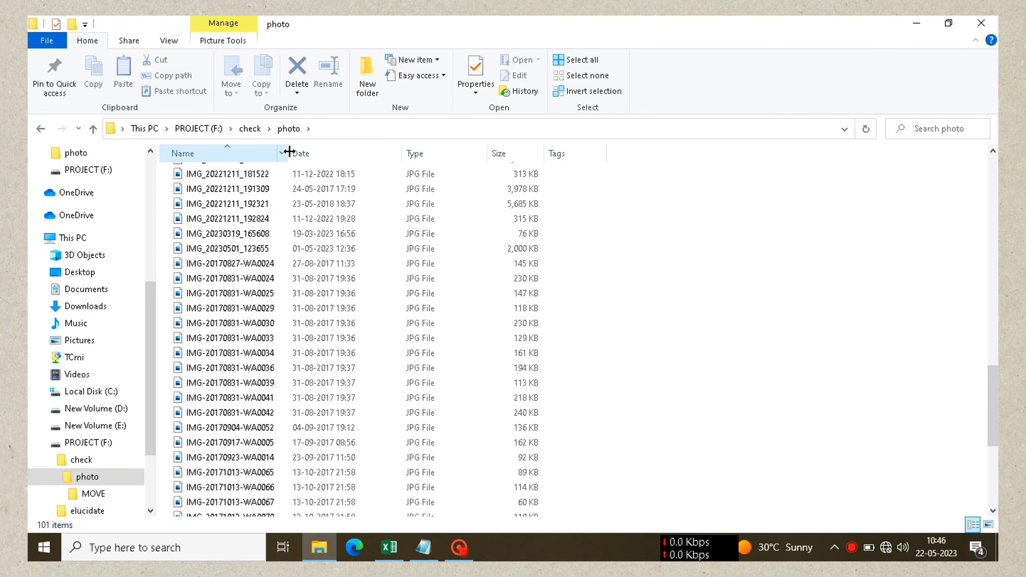
scroll(577, 339, down, 5)
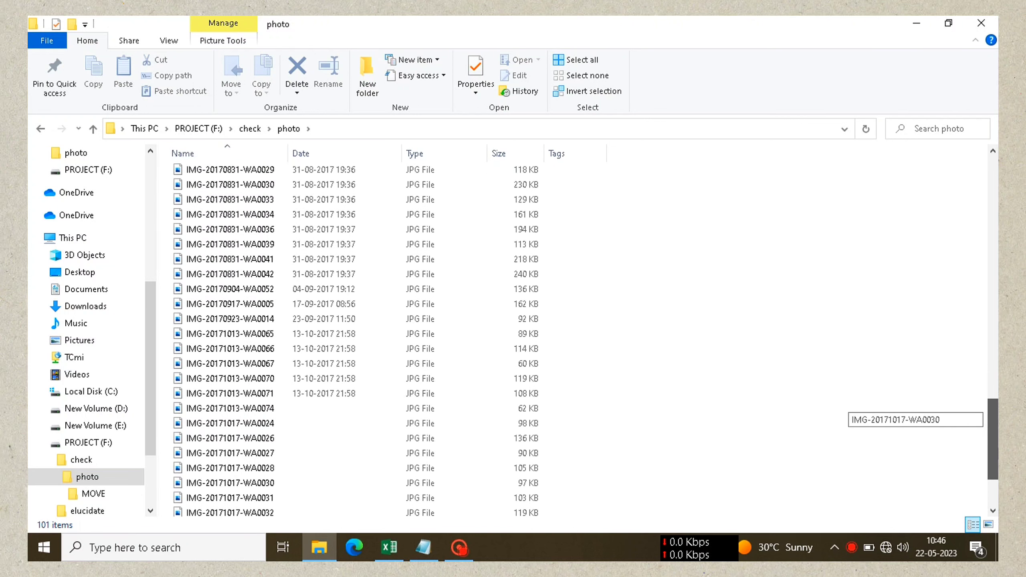
mouse_move(987, 449)
mouse_down()
mouse_move(988, 415)
mouse_move(993, 481)
mouse_move(982, 375)
mouse_up()
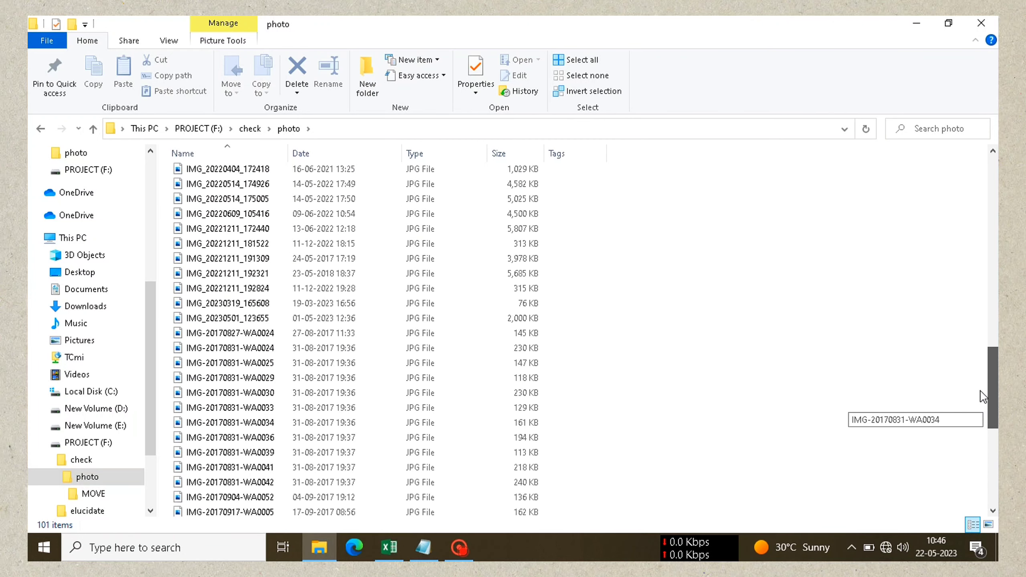
drag(980, 370, 990, 210)
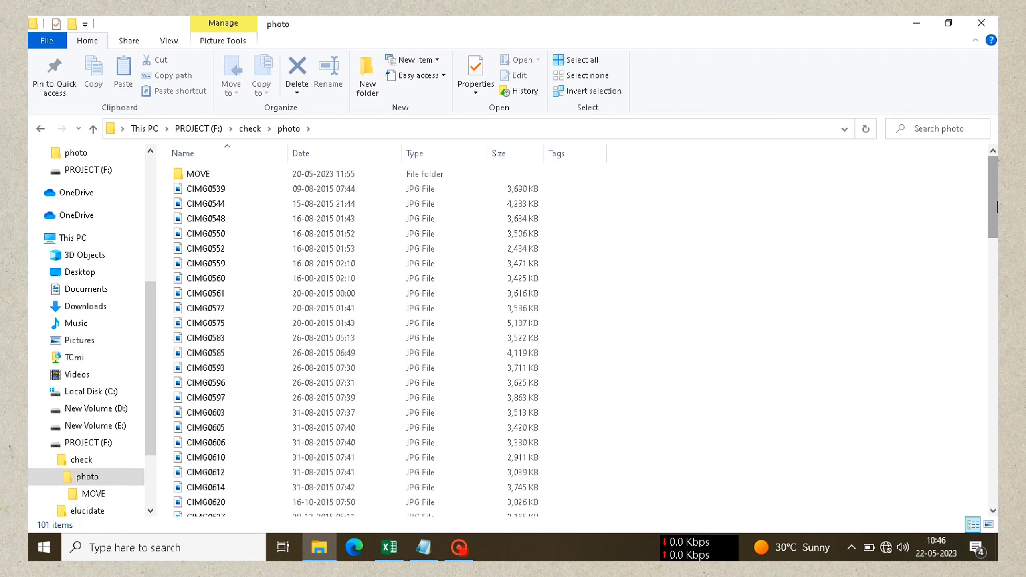
drag(996, 207, 996, 202)
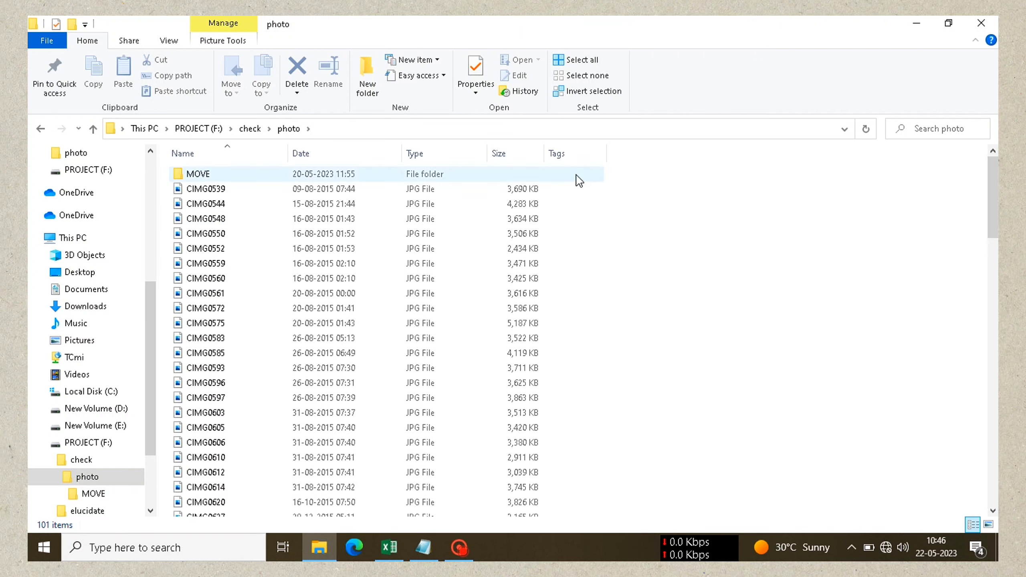
Sort the photos by size, return to name order, and select CIMG0539.
click(525, 157)
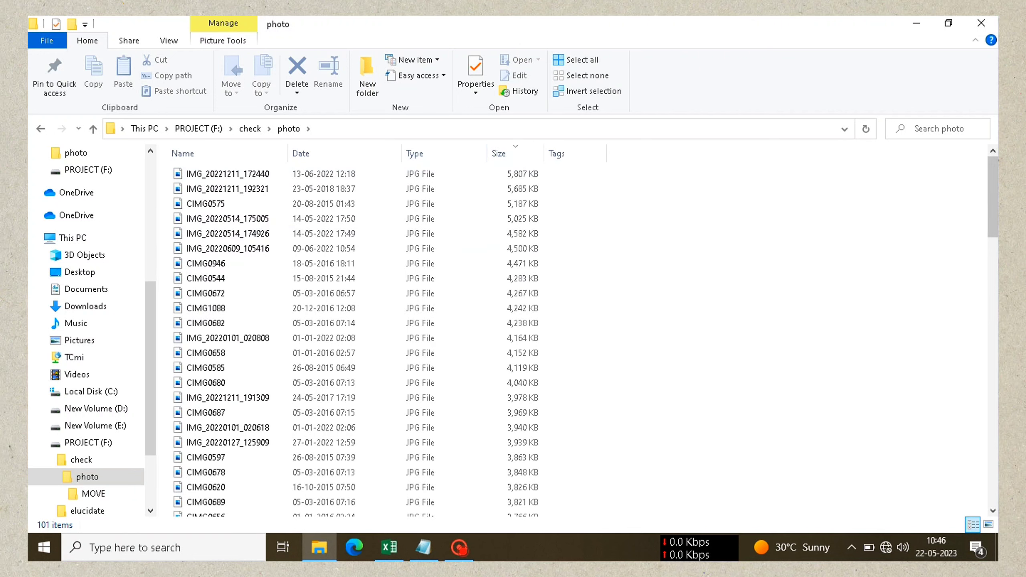
drag(993, 232, 994, 332)
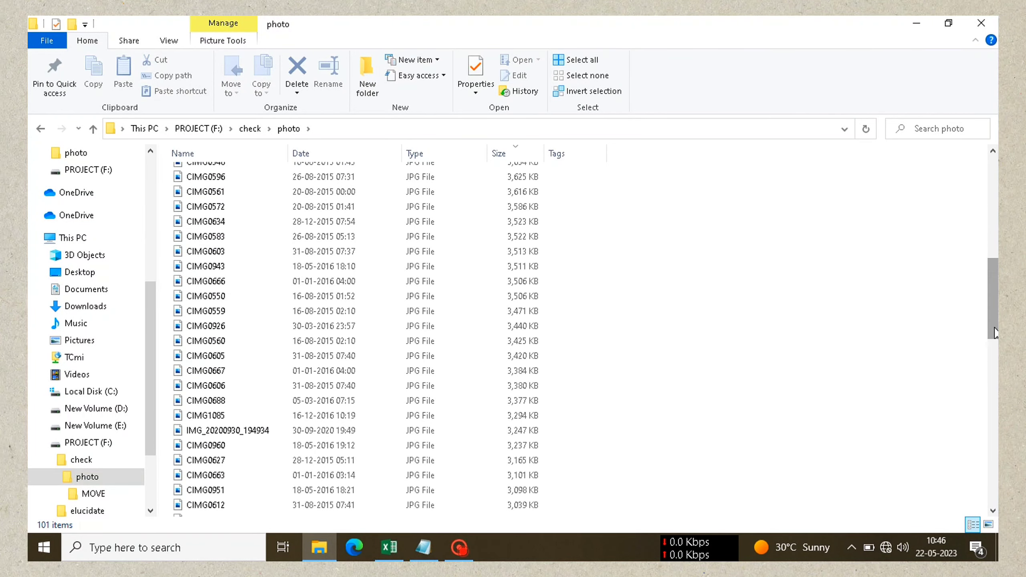
mouse_move(995, 332)
mouse_down()
mouse_move(995, 436)
mouse_move(996, 203)
mouse_up()
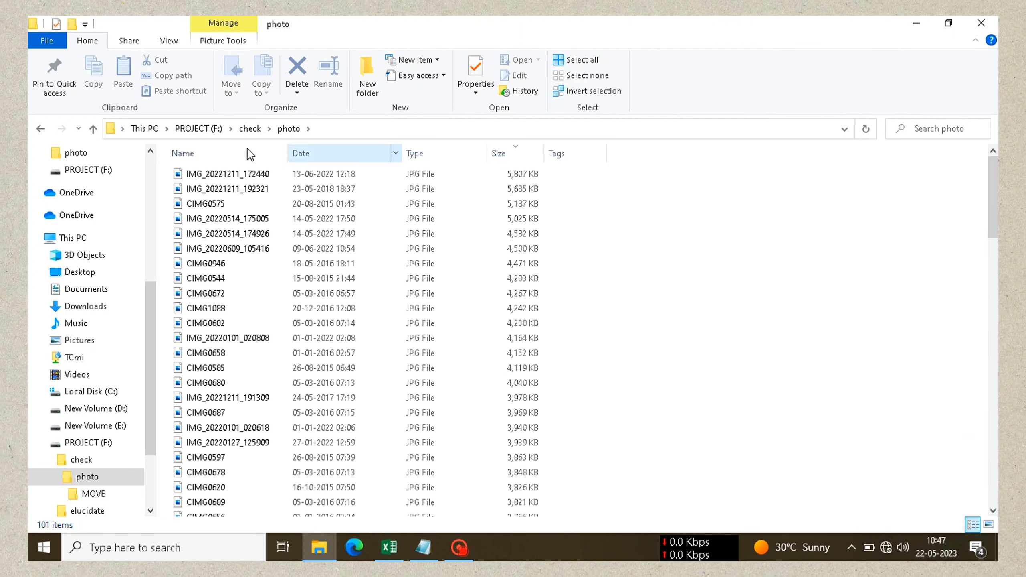
click(242, 159)
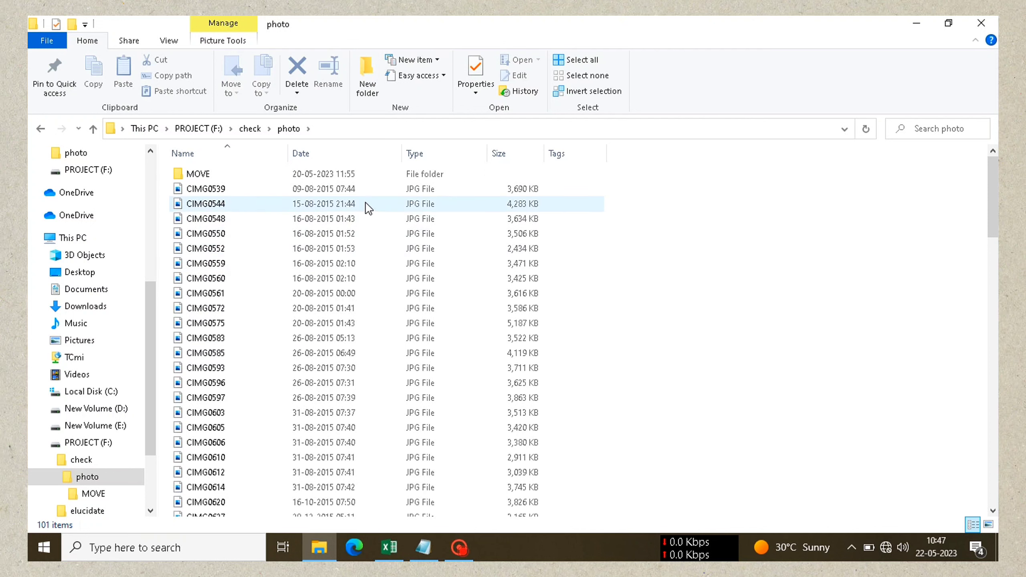
click(356, 188)
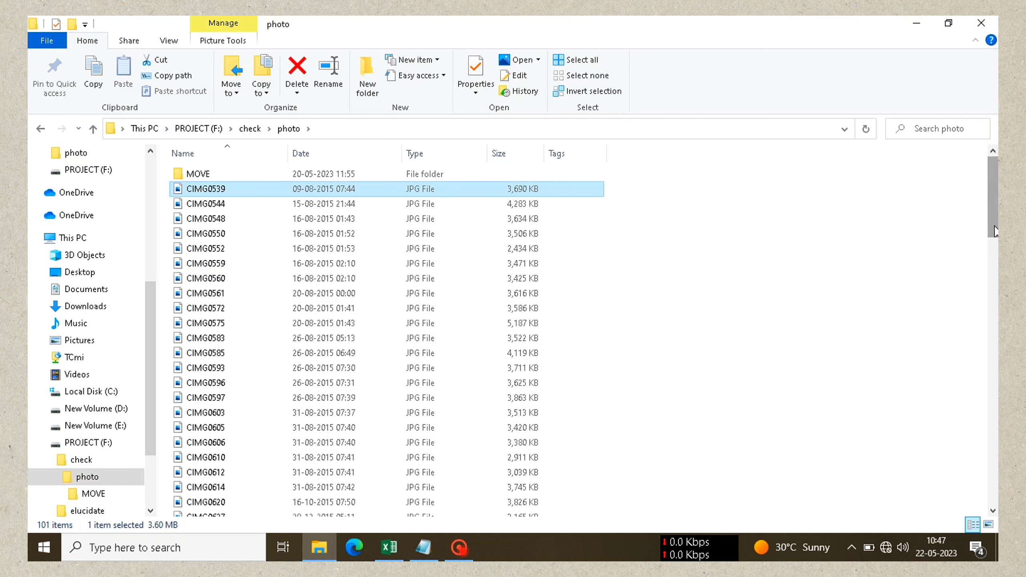
Copy the full paths of all 100 photos and switch to the blank Excel workbook Book3.
drag(994, 236, 994, 469)
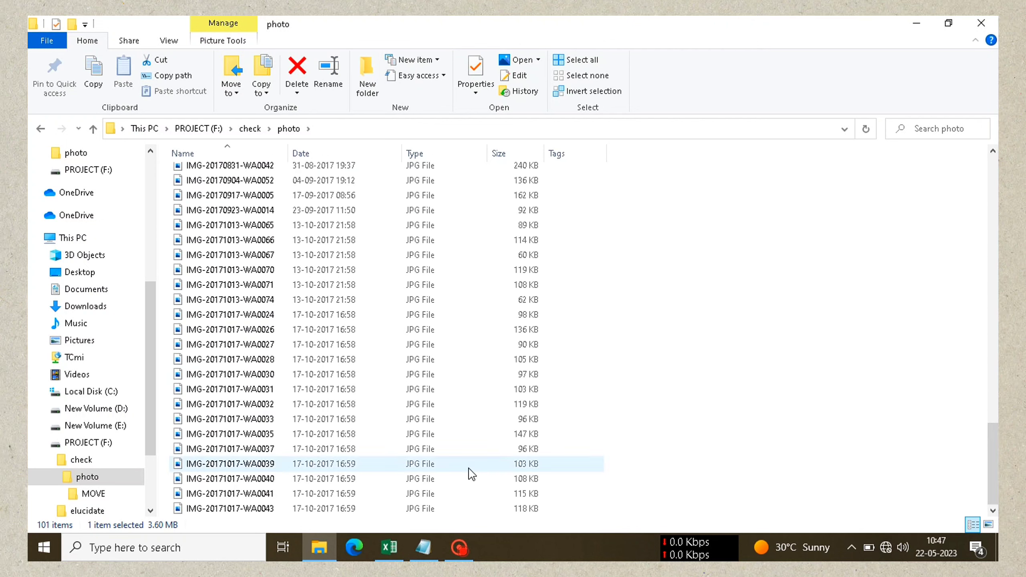
shift+click(296, 510)
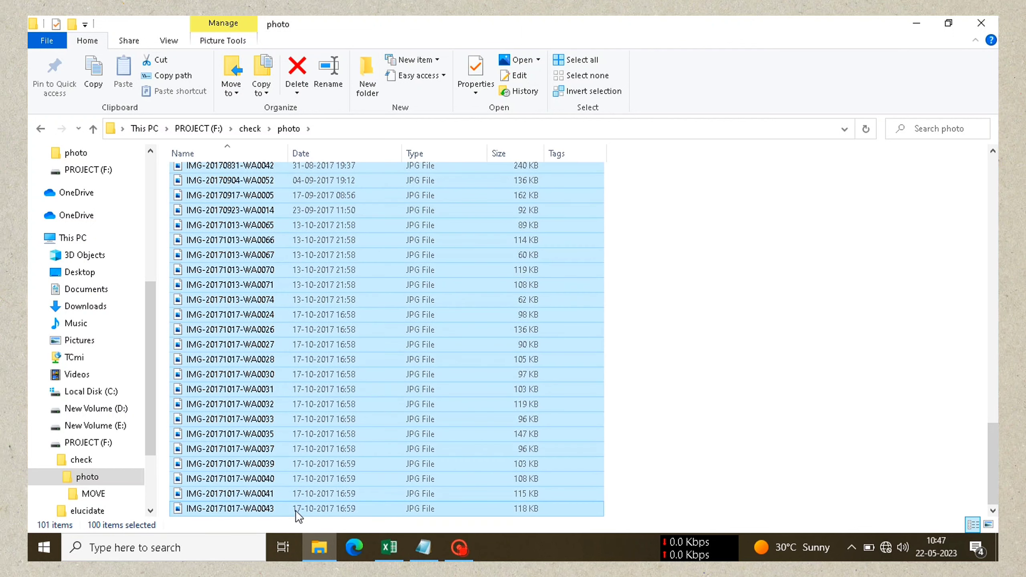
right_click(310, 367)
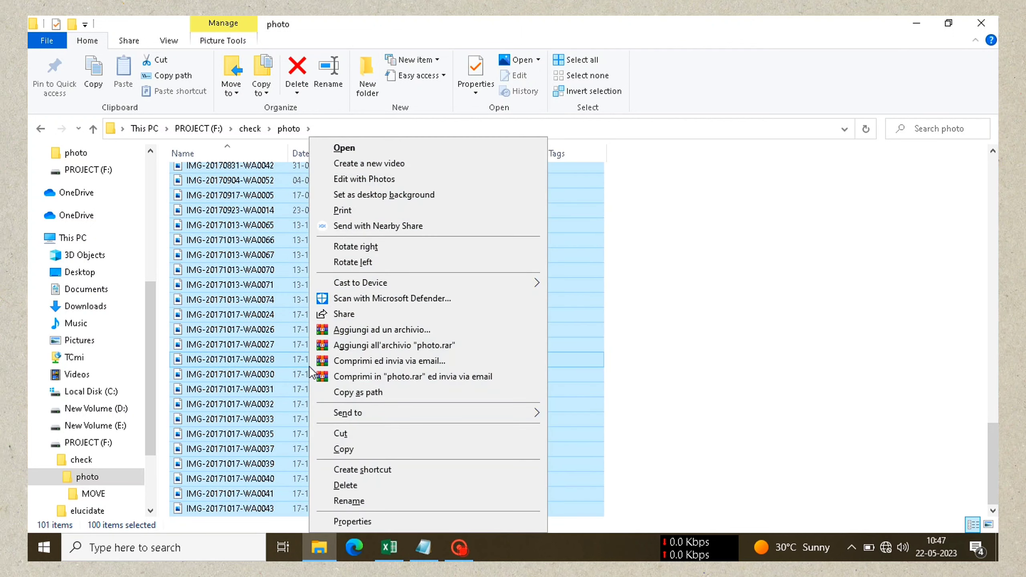
click(360, 392)
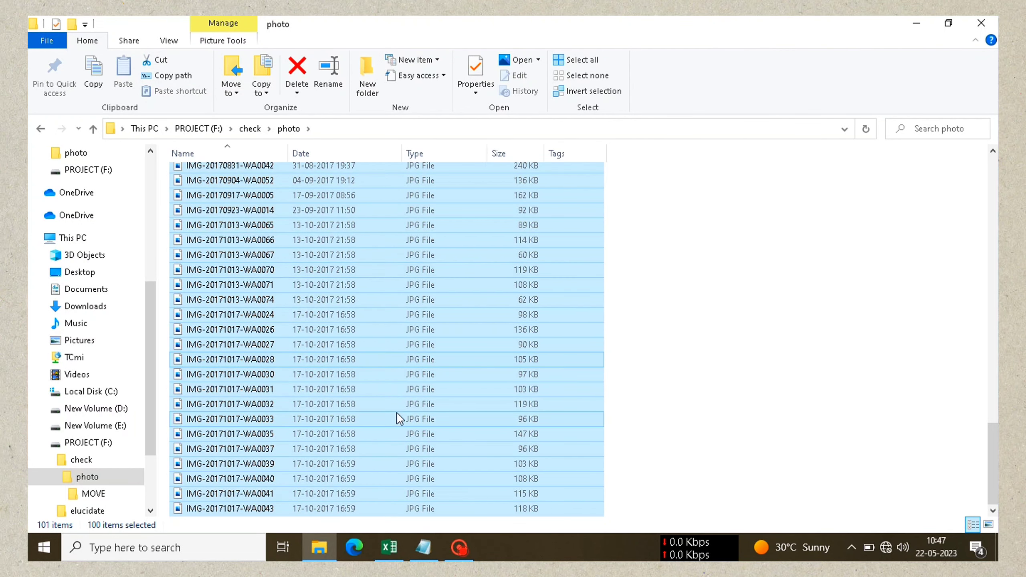
click(388, 547)
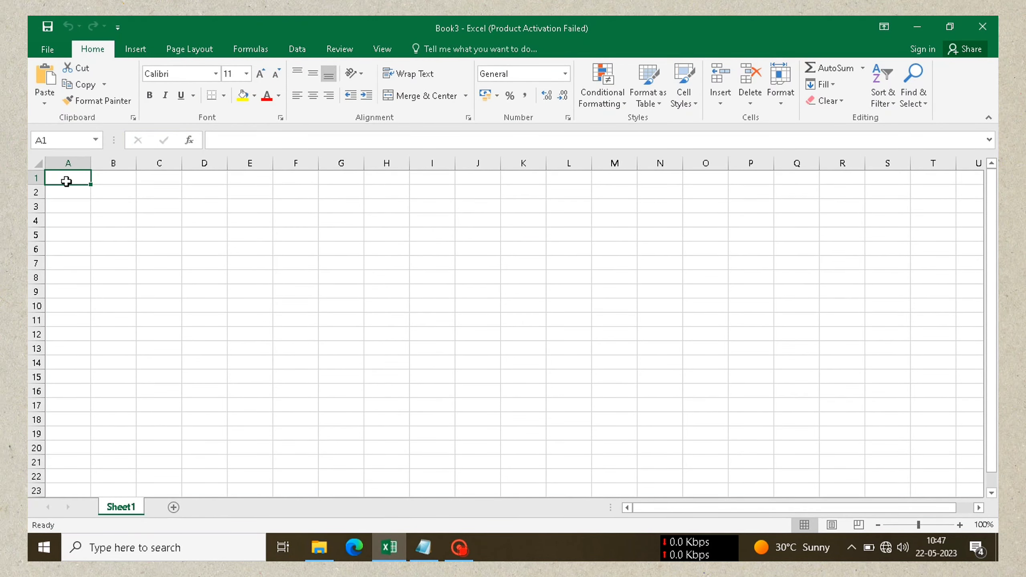
Paste the 100 photo paths into column A and start a Find and Replace for *\.
key(ctrl+v)
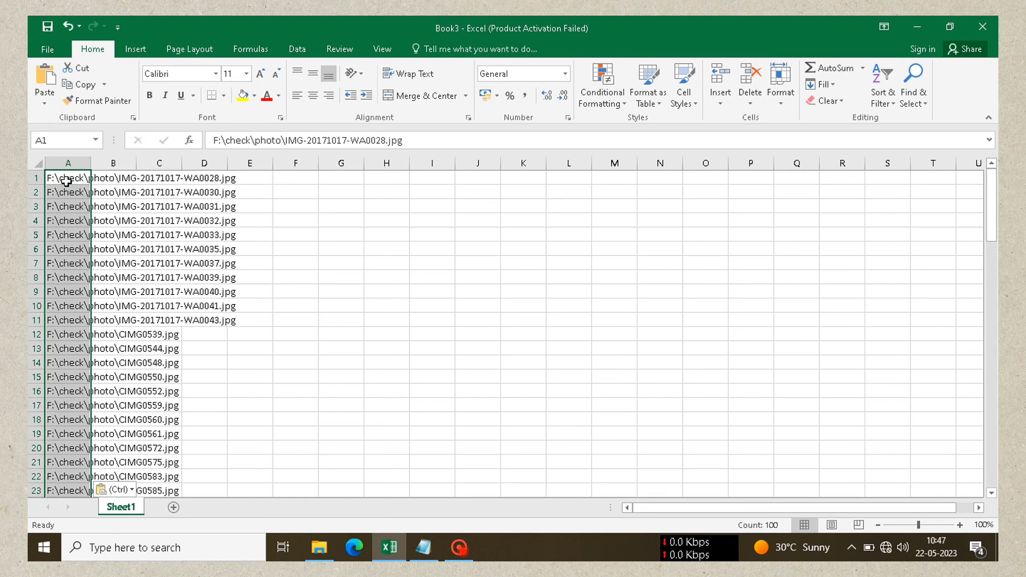
key(ctrl+h)
text(*\)
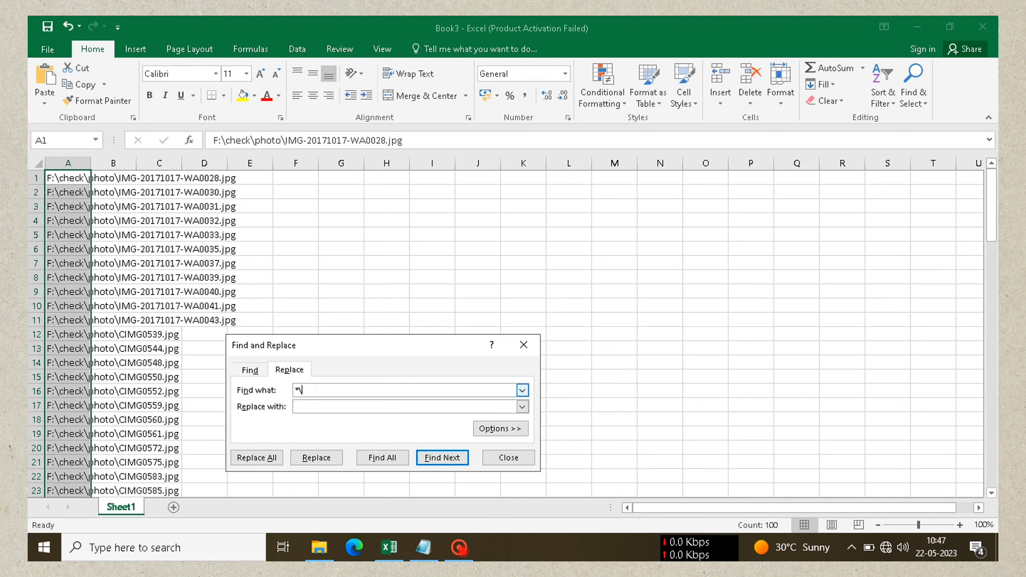
Replace every *\ folder prefix with nothing, leaving 100 bare file names in column A.
click(258, 457)
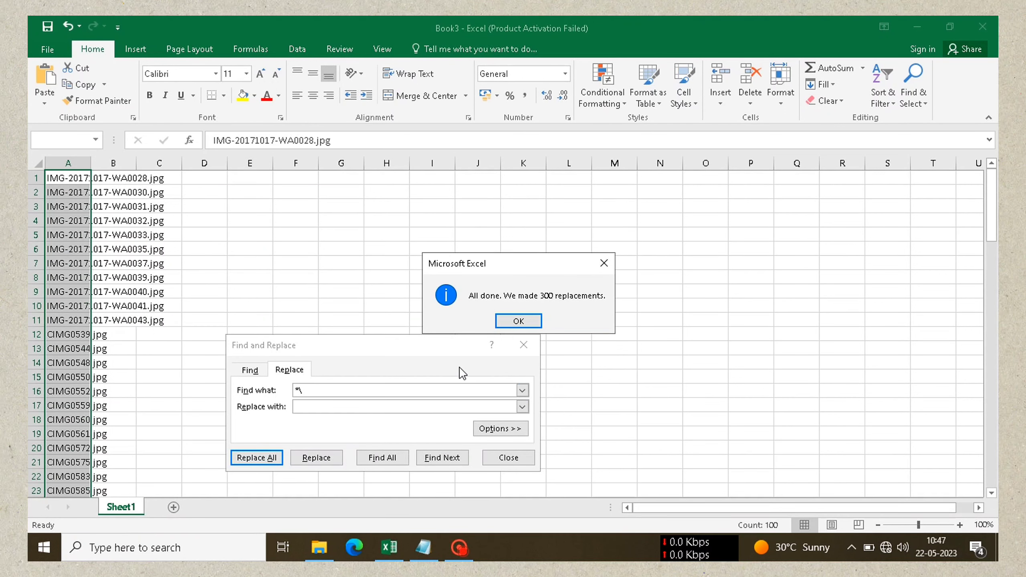
click(518, 322)
click(524, 344)
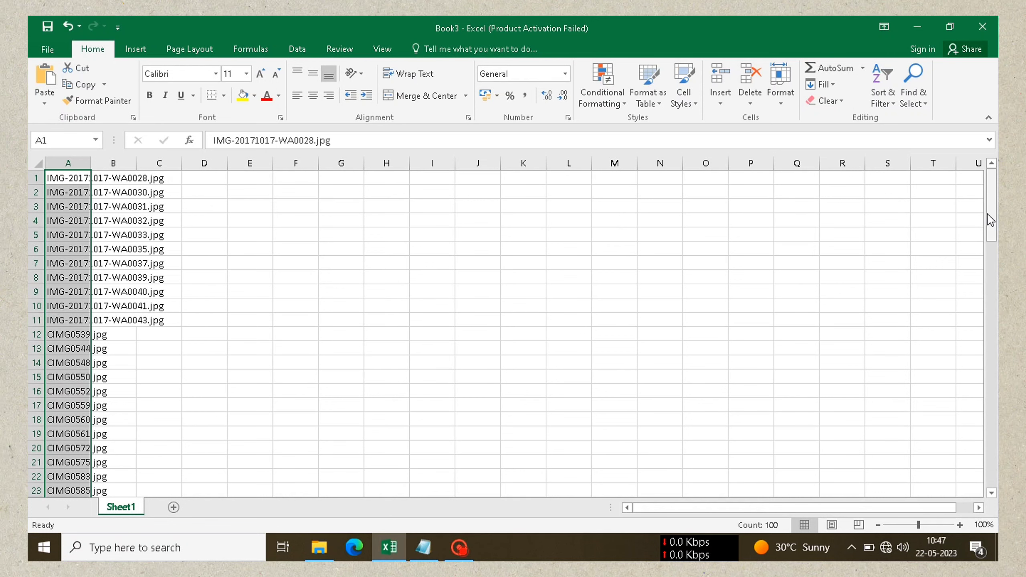
drag(990, 202, 998, 380)
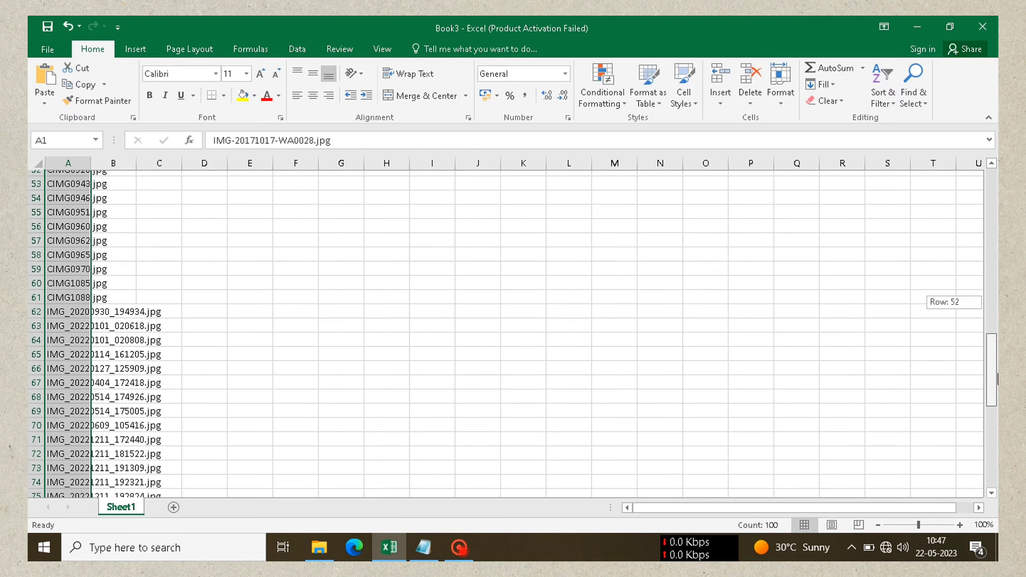
drag(997, 380, 997, 199)
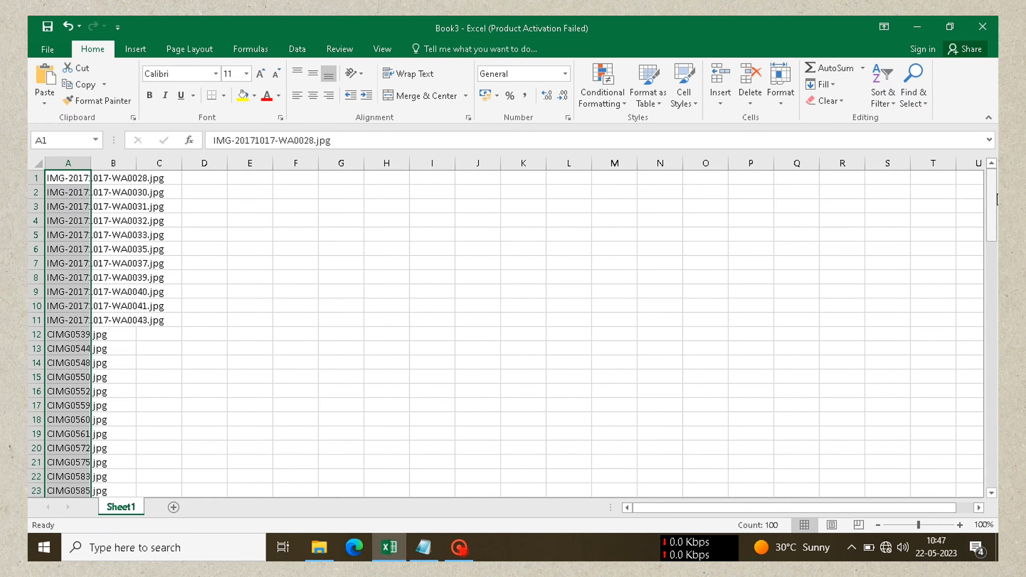
Autofit column A and sort the file names A to Z.
double_click(92, 163)
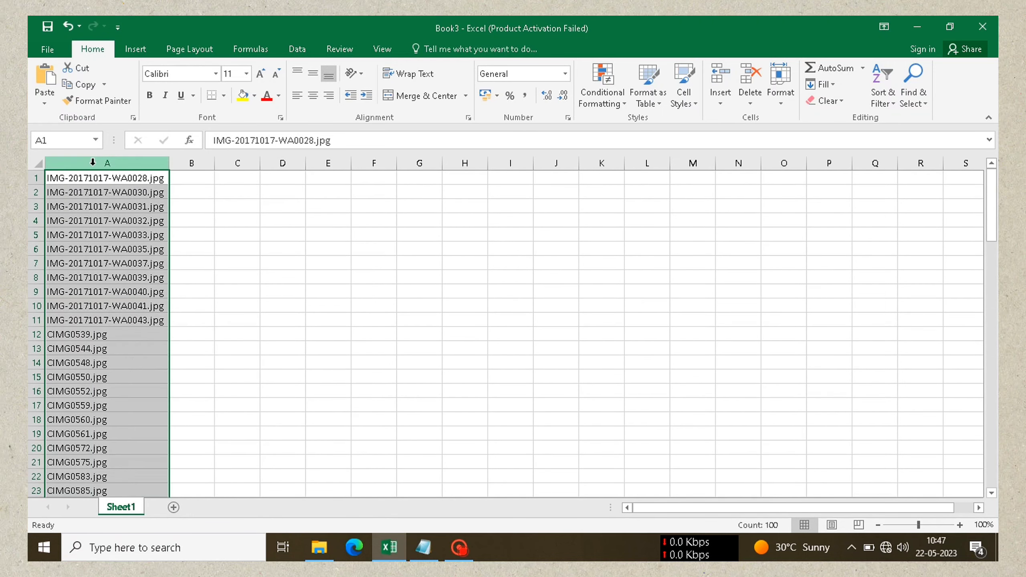
click(193, 184)
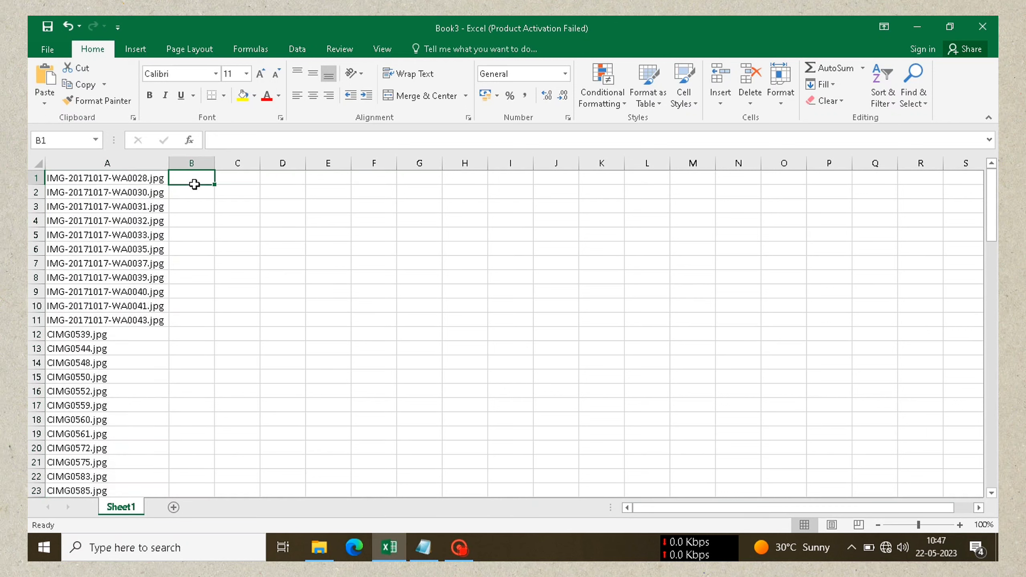
click(109, 160)
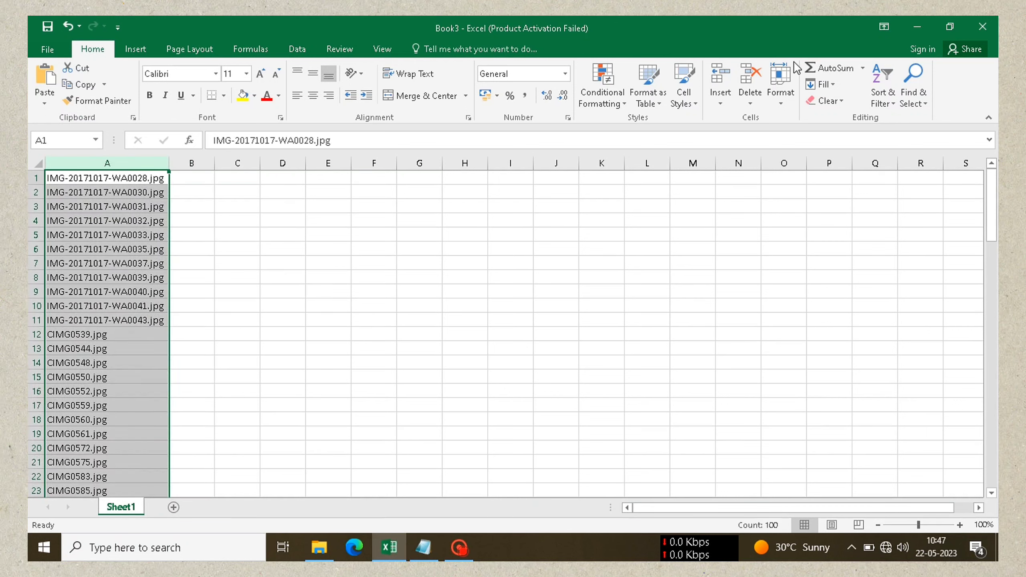
click(883, 101)
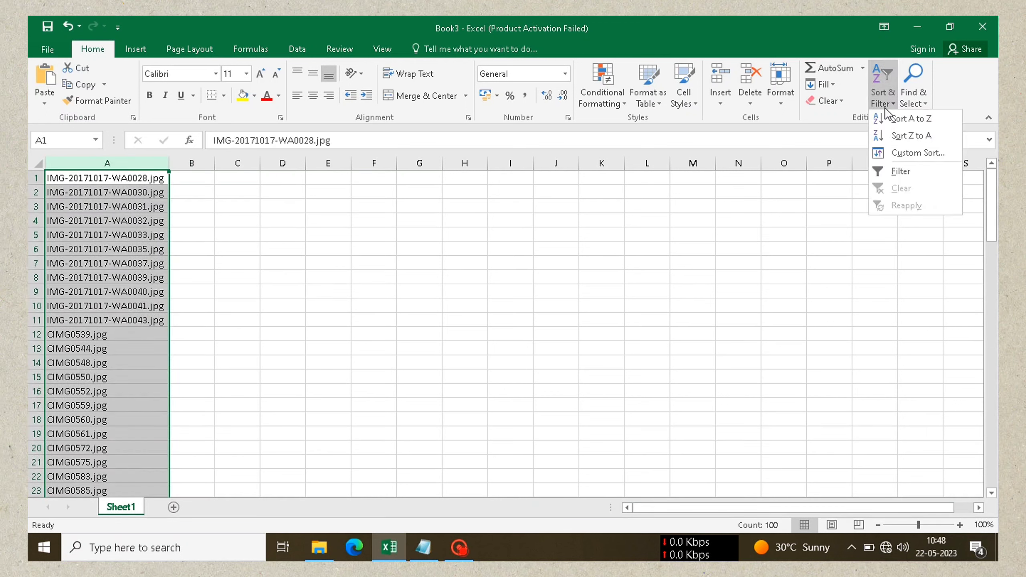
click(902, 119)
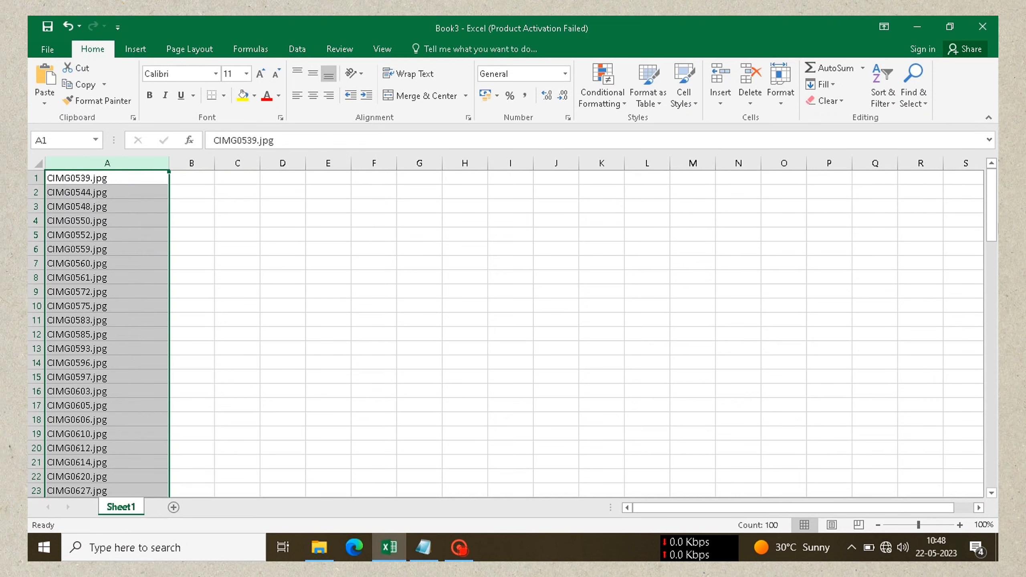
mouse_move(991, 230)
mouse_down()
mouse_move(991, 405)
mouse_move(991, 202)
mouse_up()
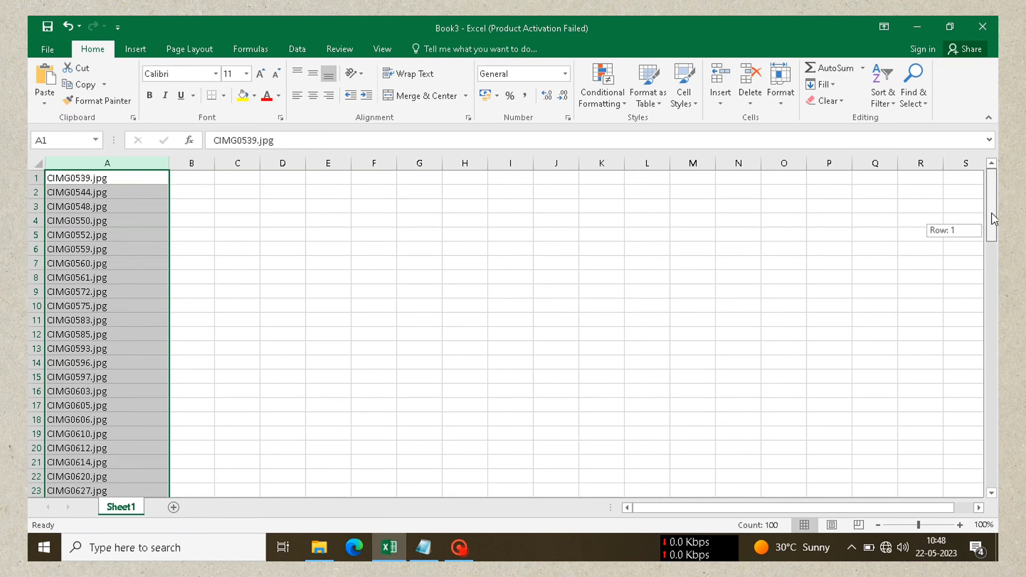
Insert a blank row 1 so the file names start at row 2.
click(29, 178)
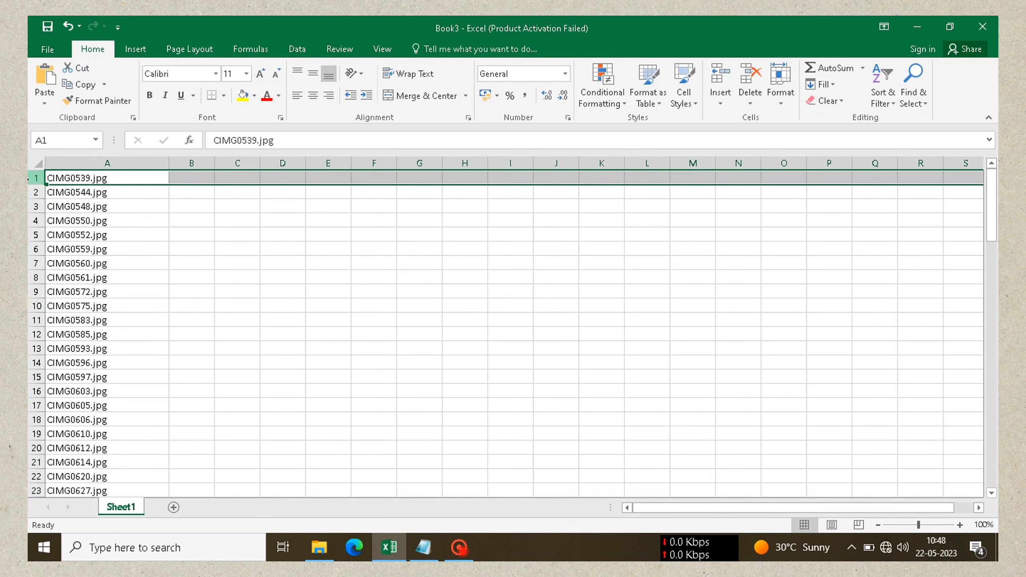
key(ctrl+shift+plus)
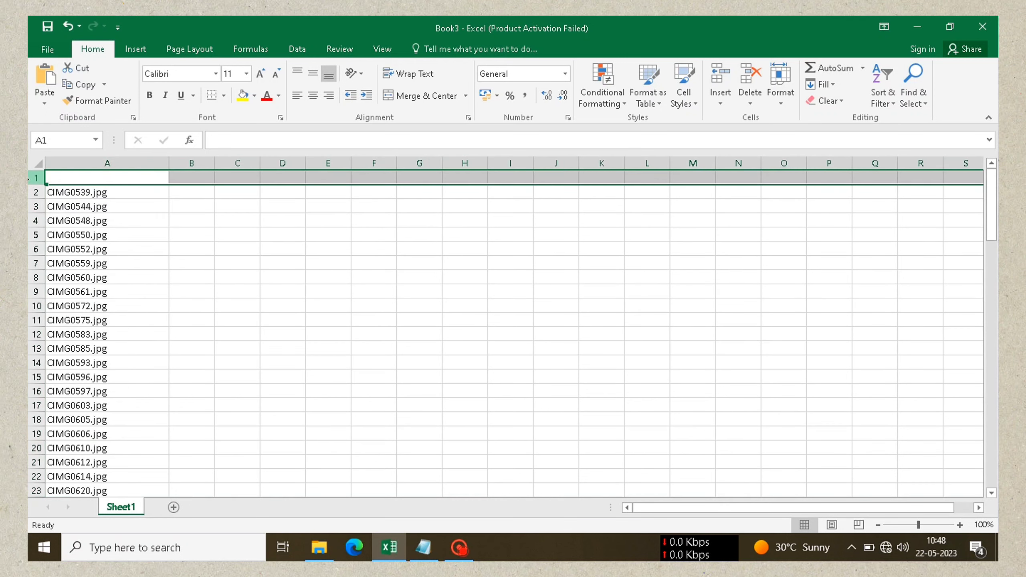
click(181, 199)
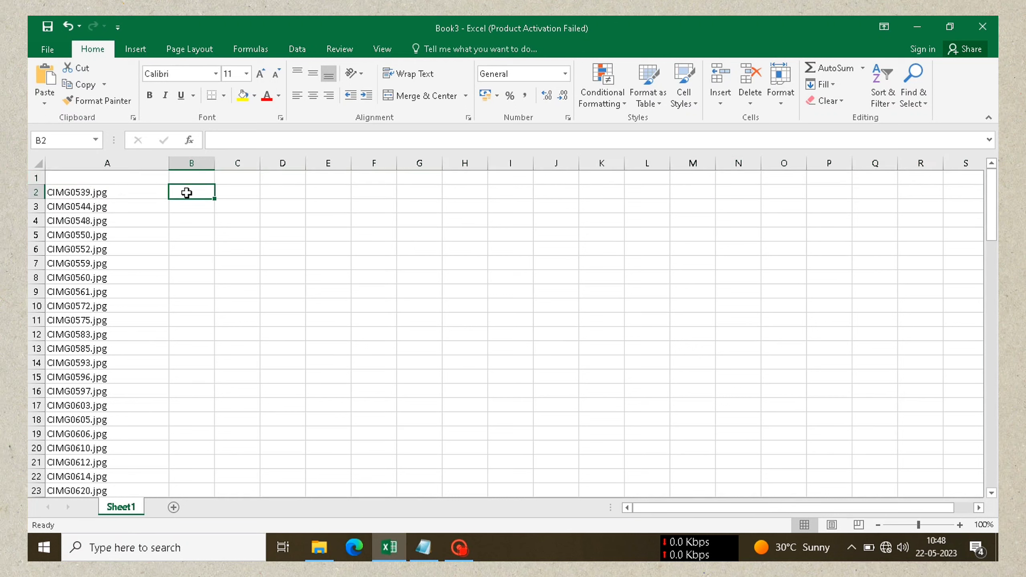
Enter =LEN(A2) in B2 and fill it down, giving 12 for CIMG and 23 for IMG names.
text(=LE)
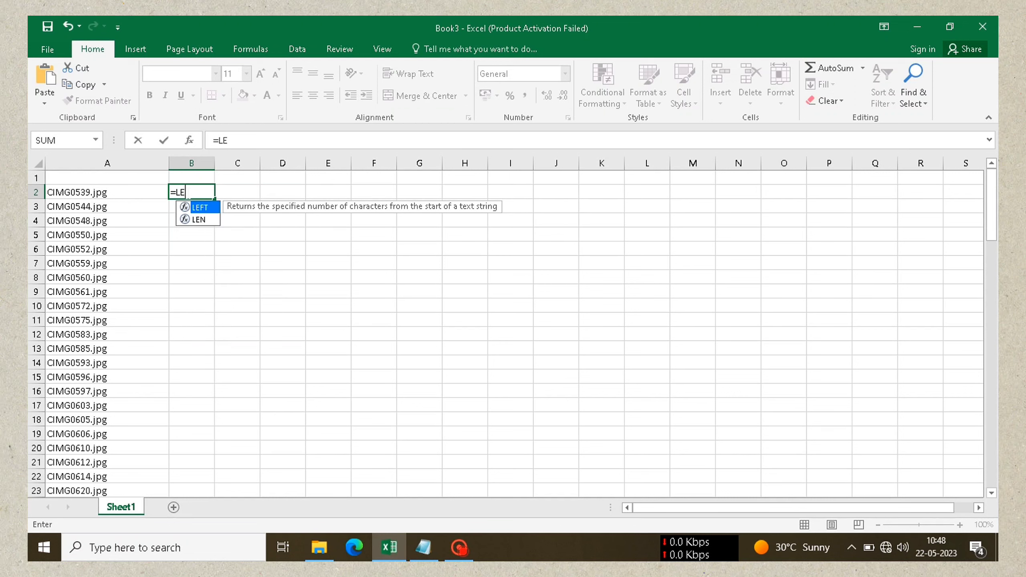
text(N)
double_click(196, 208)
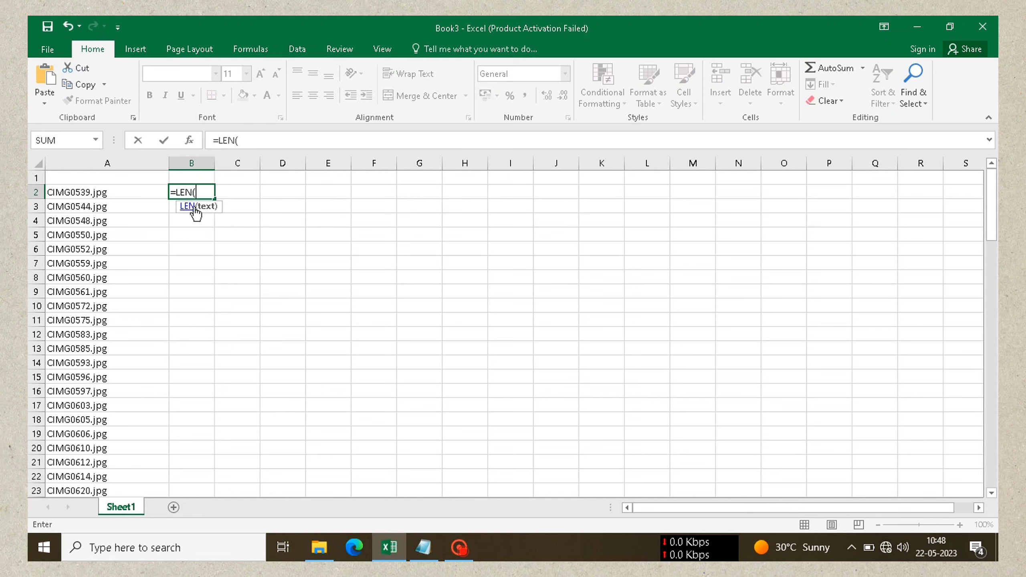
click(122, 197)
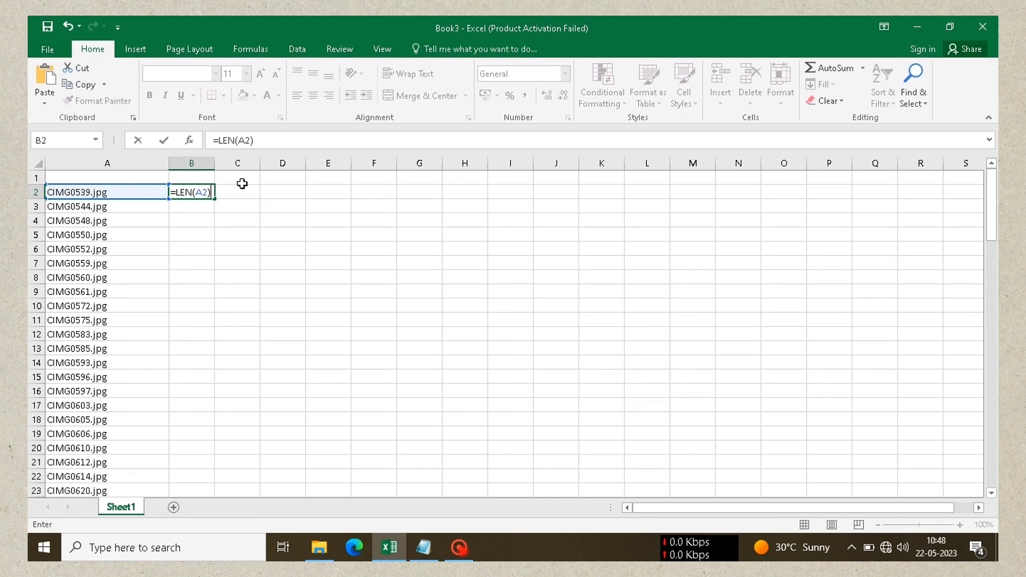
key(Return)
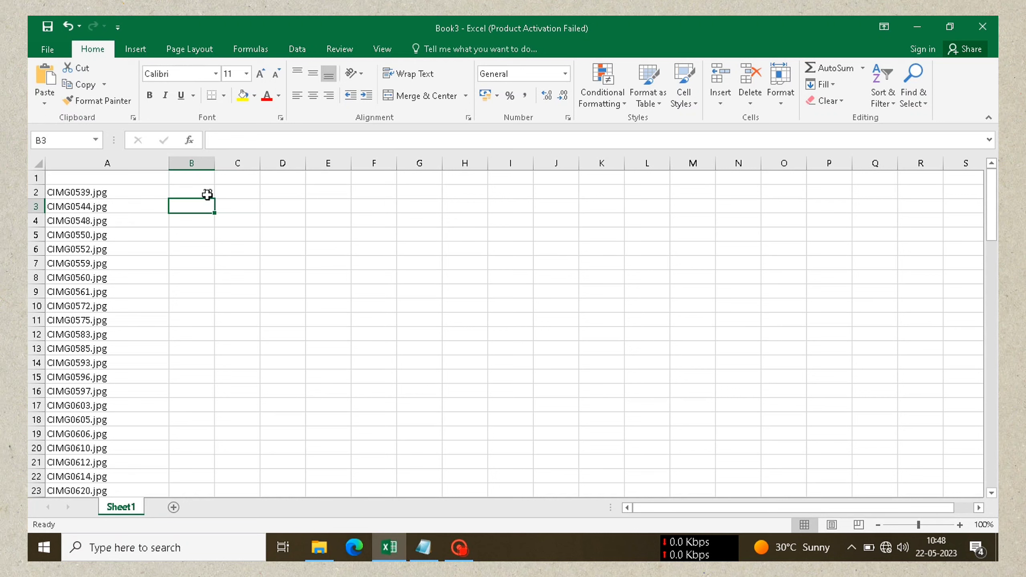
click(209, 195)
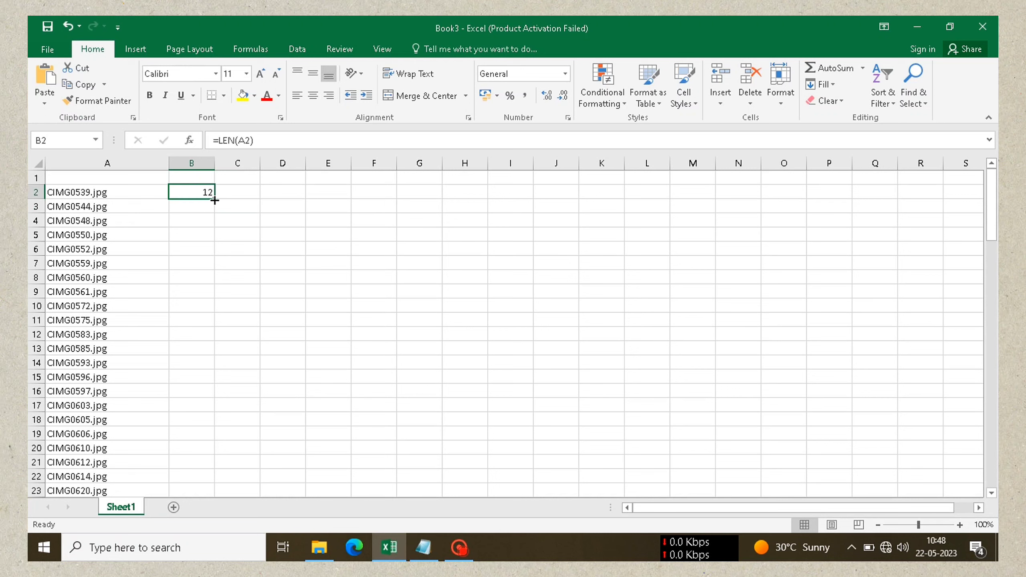
double_click(215, 200)
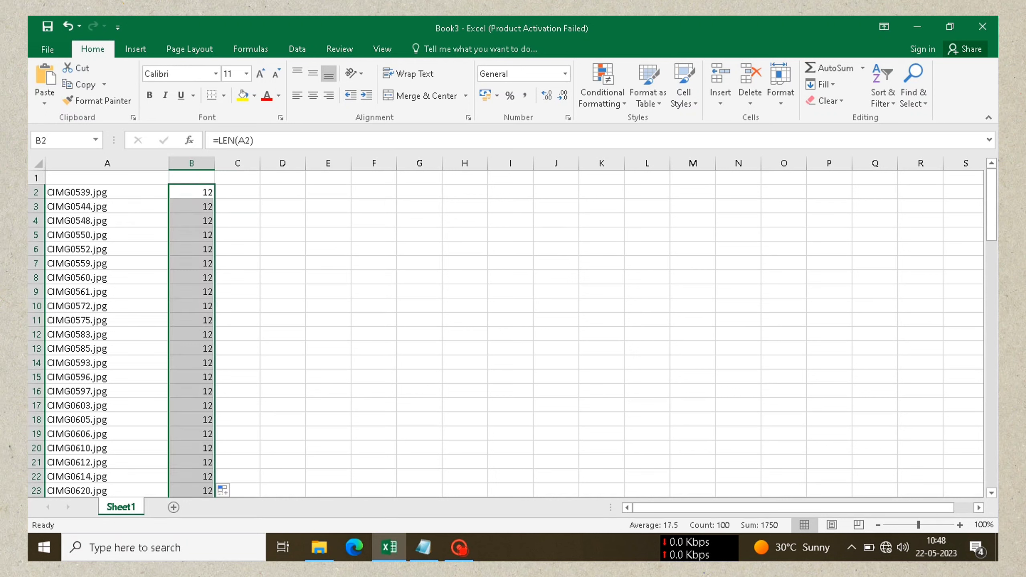
drag(991, 225, 994, 307)
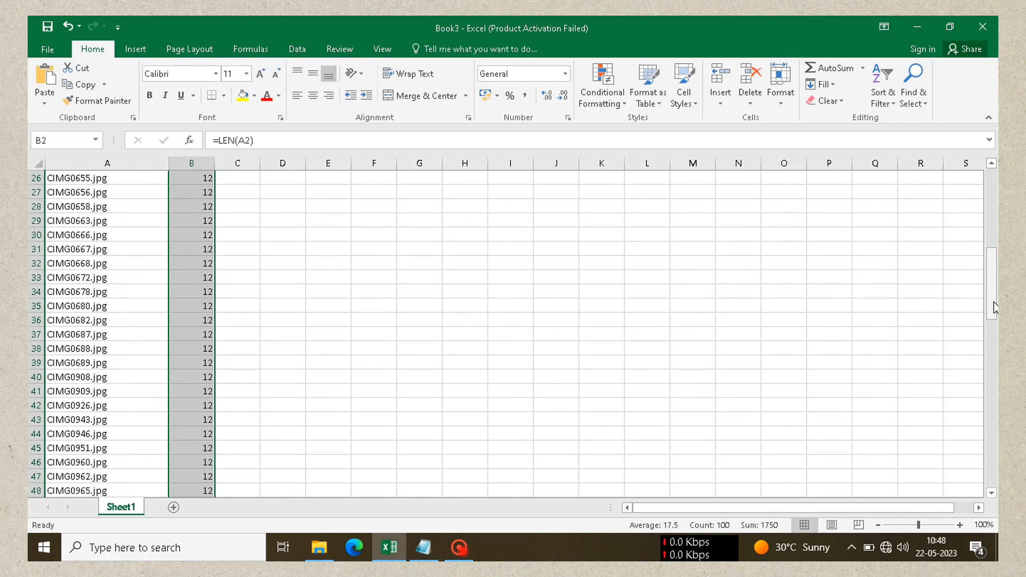
mouse_move(994, 307)
mouse_down()
mouse_move(994, 429)
mouse_move(996, 304)
mouse_up()
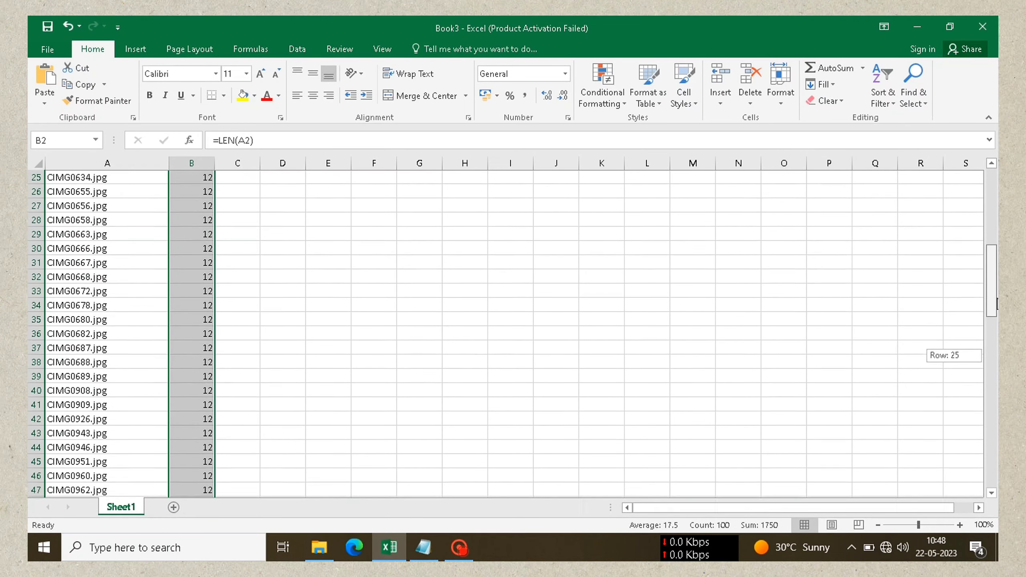
drag(997, 303, 994, 194)
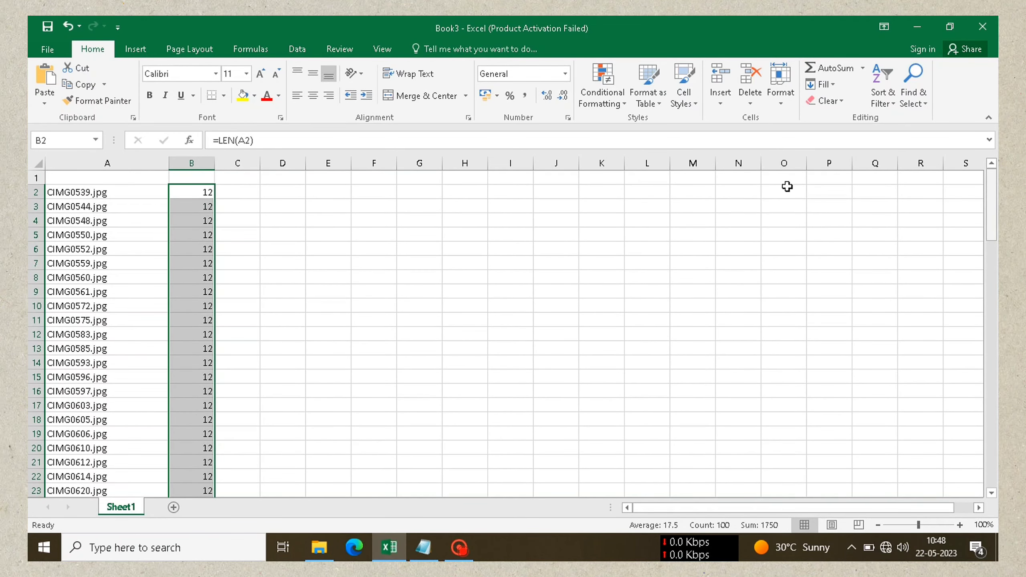
Turn on filtering for the list using row 1 as the header row.
click(36, 177)
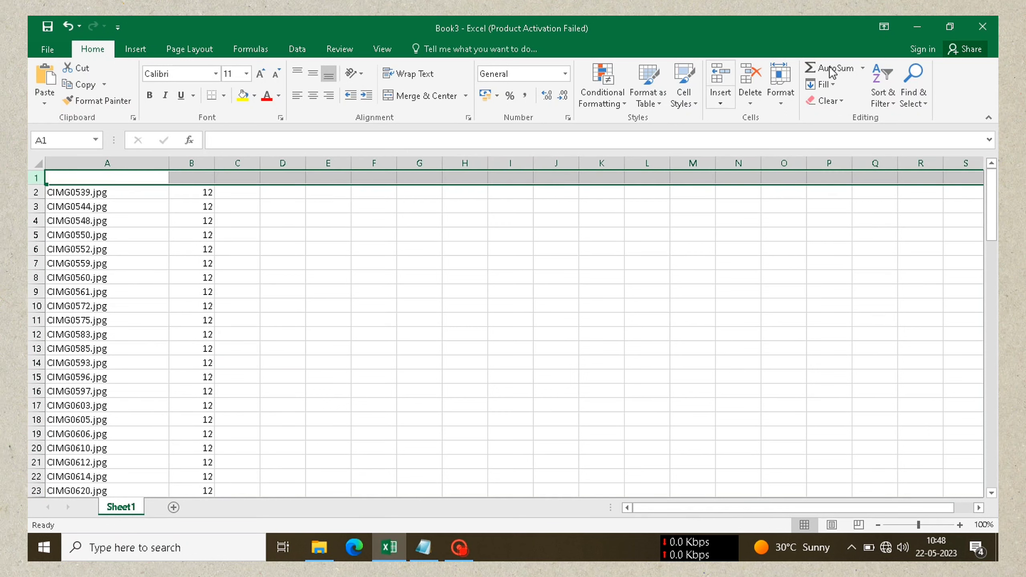
click(885, 94)
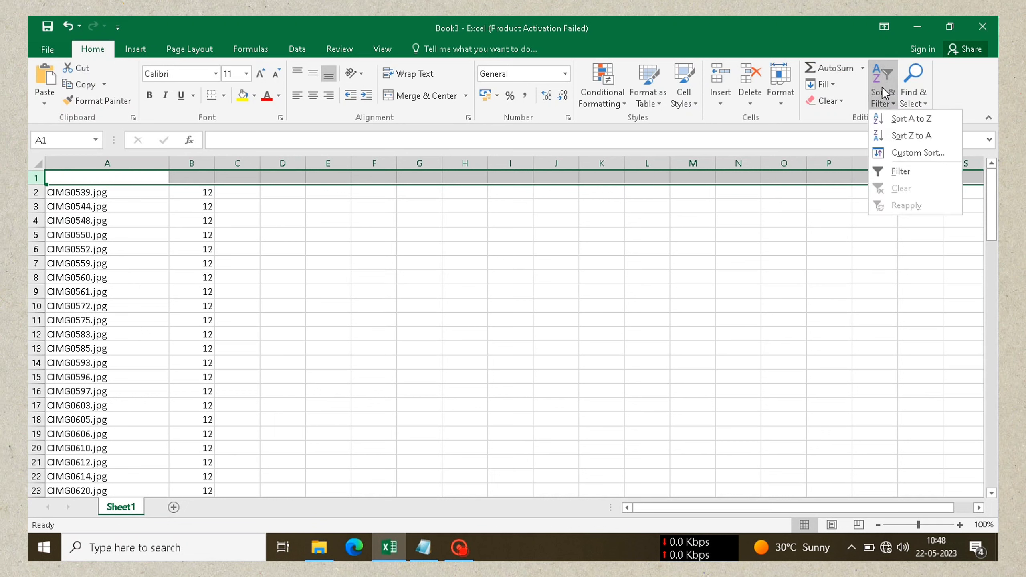
click(901, 171)
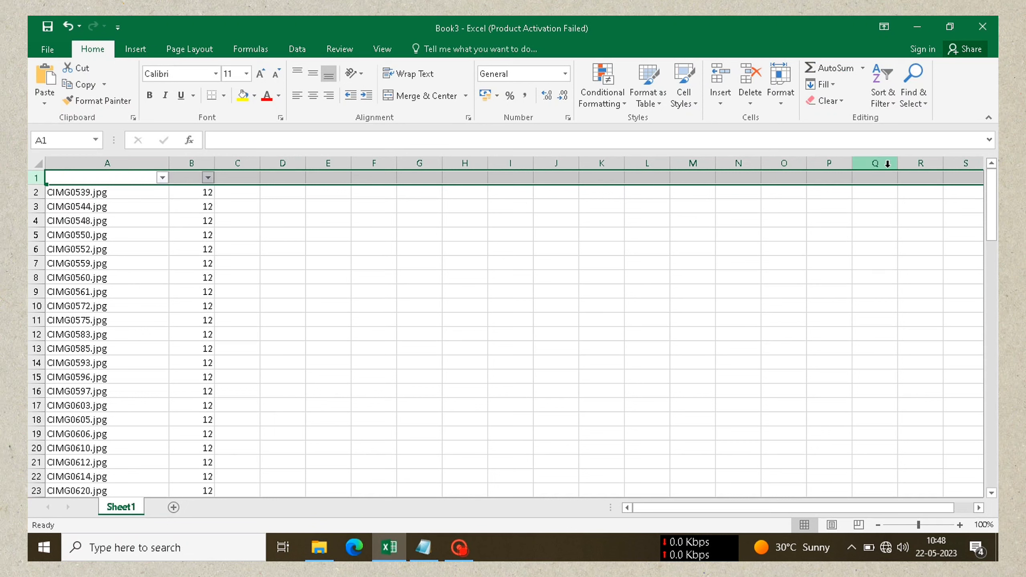
click(383, 238)
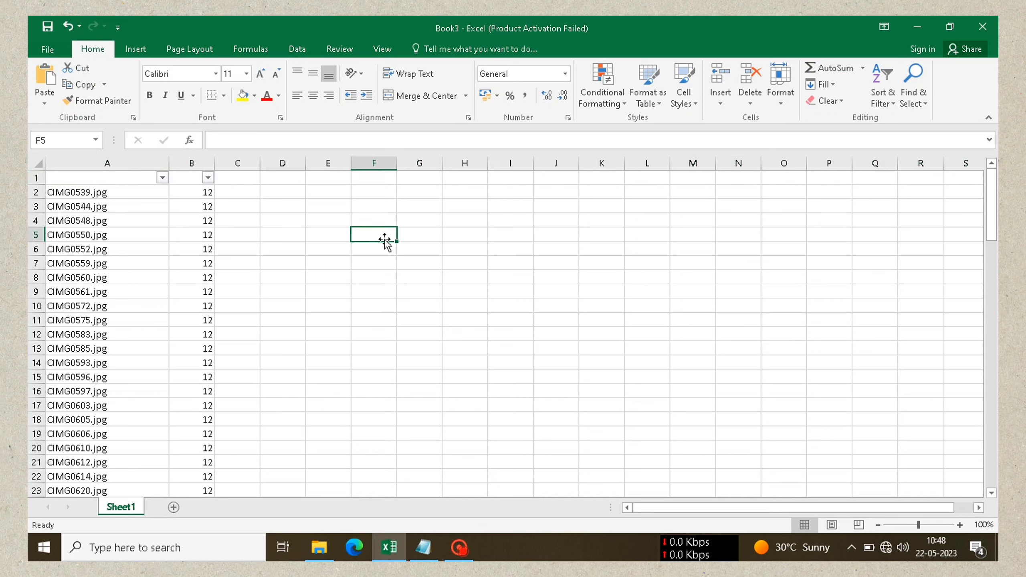
Filter column B to length 23, showing 50 of 100 records.
click(209, 177)
click(78, 327)
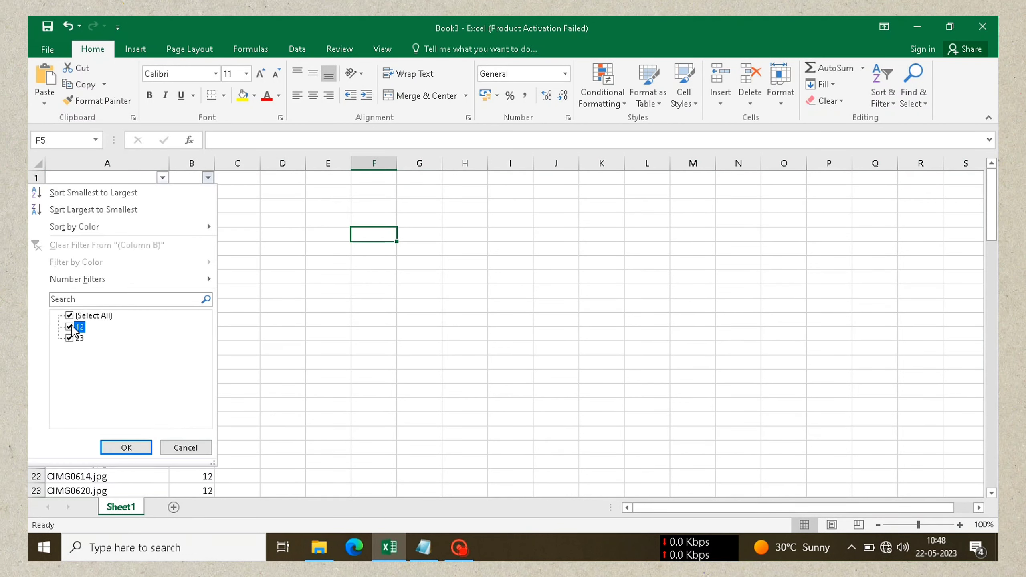
click(130, 448)
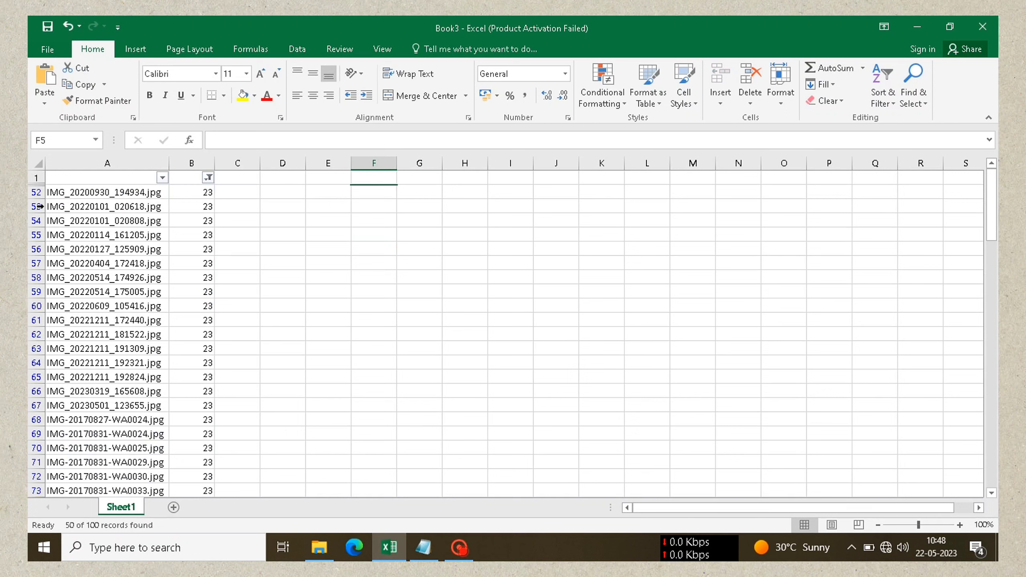
click(105, 163)
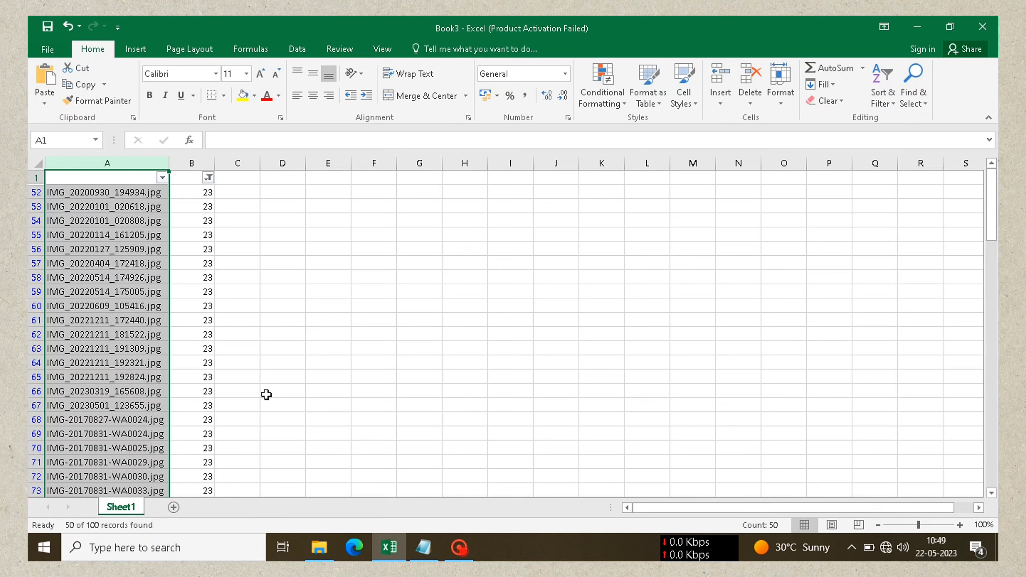
Copy the 50 filtered names into column B of new workbook Book4 and autofit the column.
key(ctrl+c)
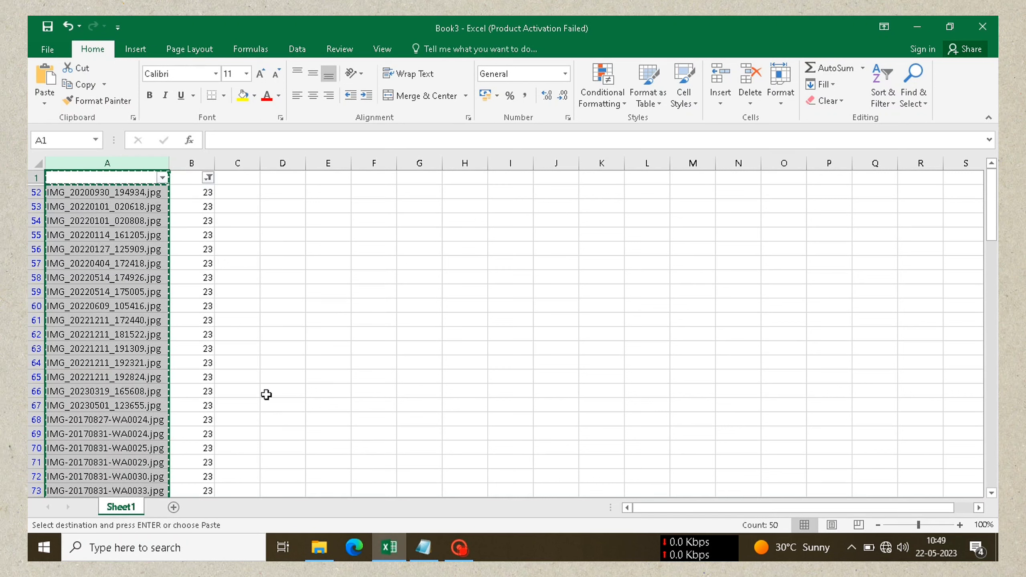
key(ctrl+n)
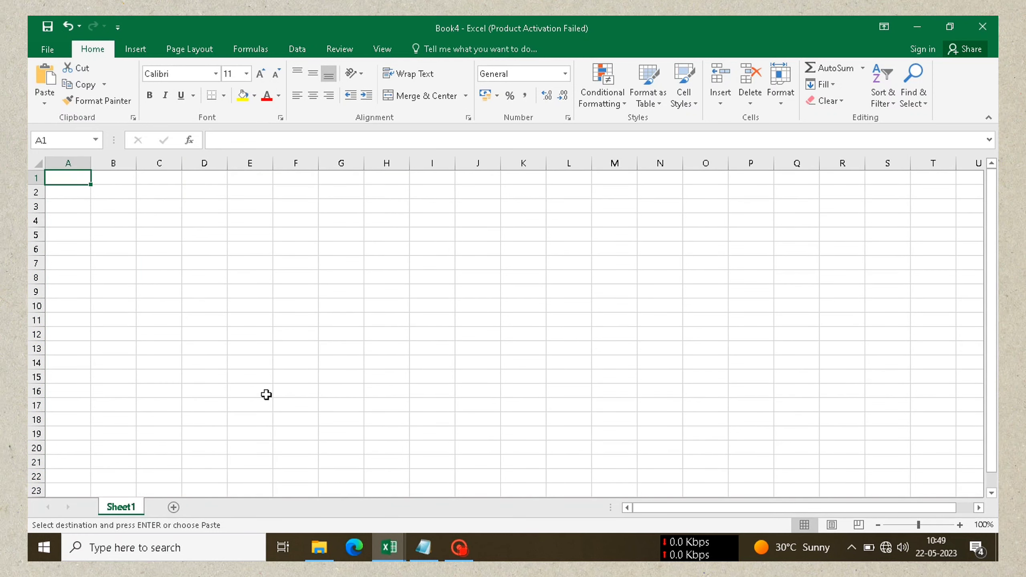
click(118, 178)
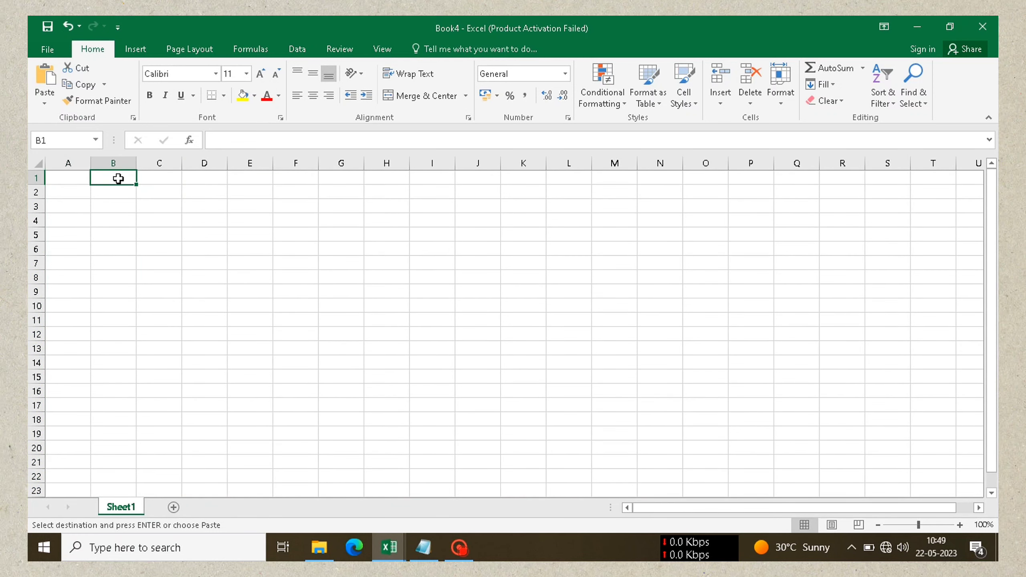
key(ctrl+v)
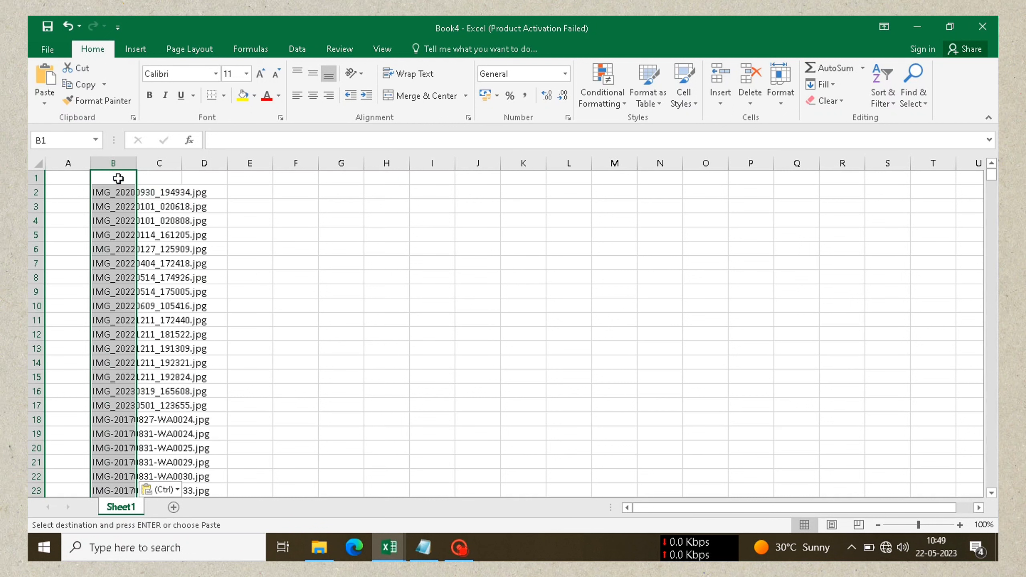
double_click(135, 161)
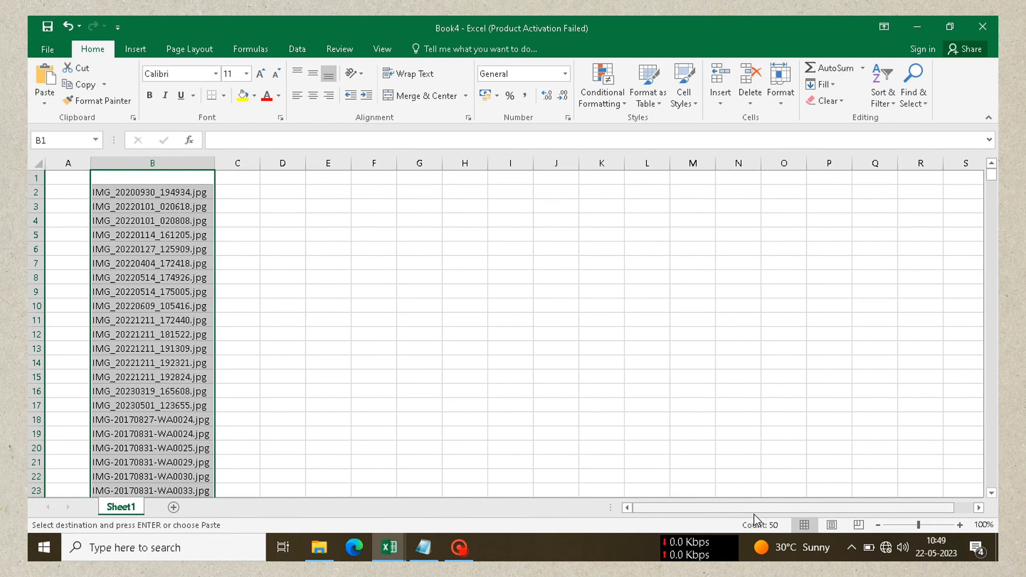
Delete the empty first row so the 50 names start at B1, and check them.
click(283, 206)
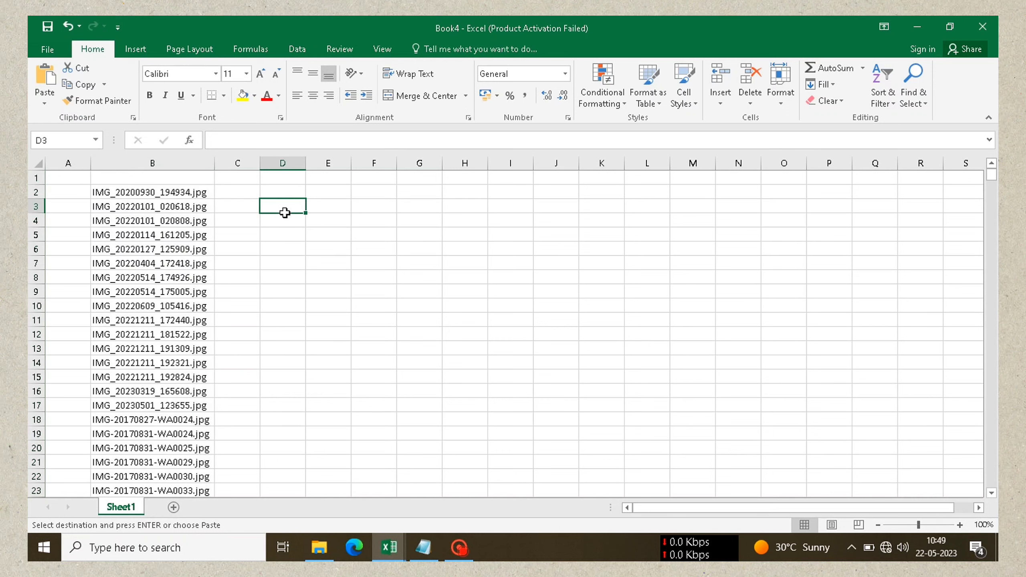
click(31, 177)
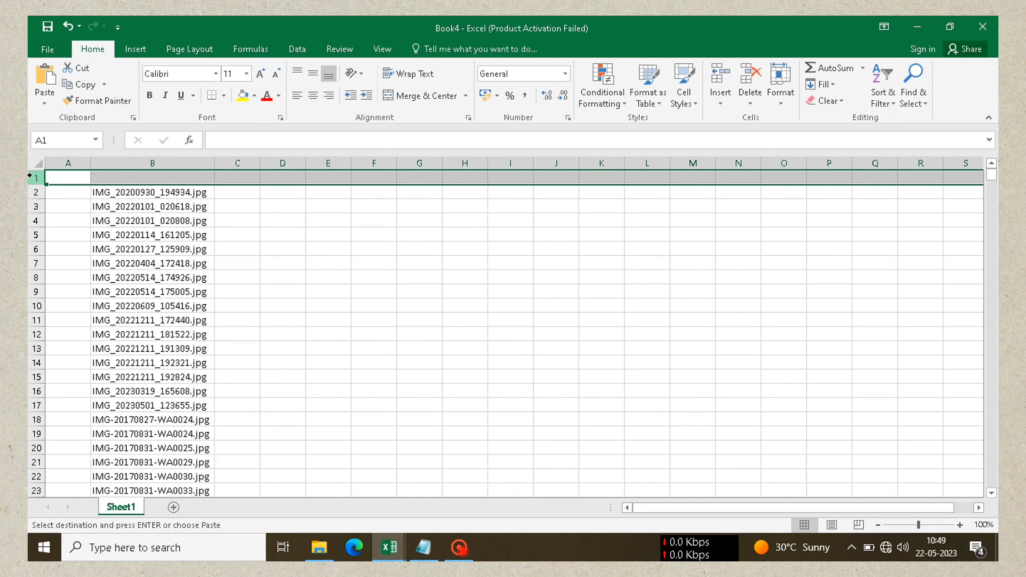
key(ctrl+minus)
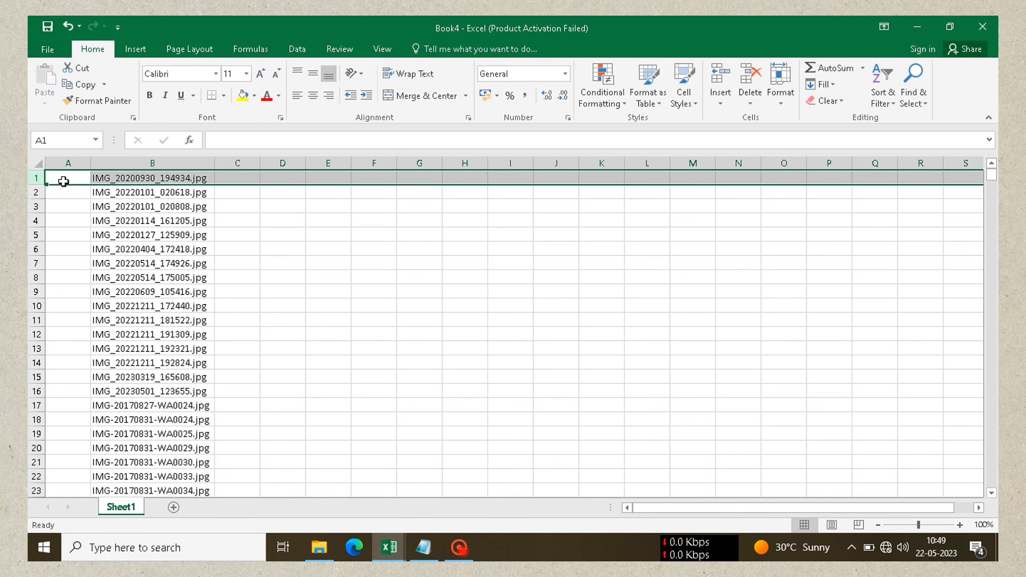
click(165, 212)
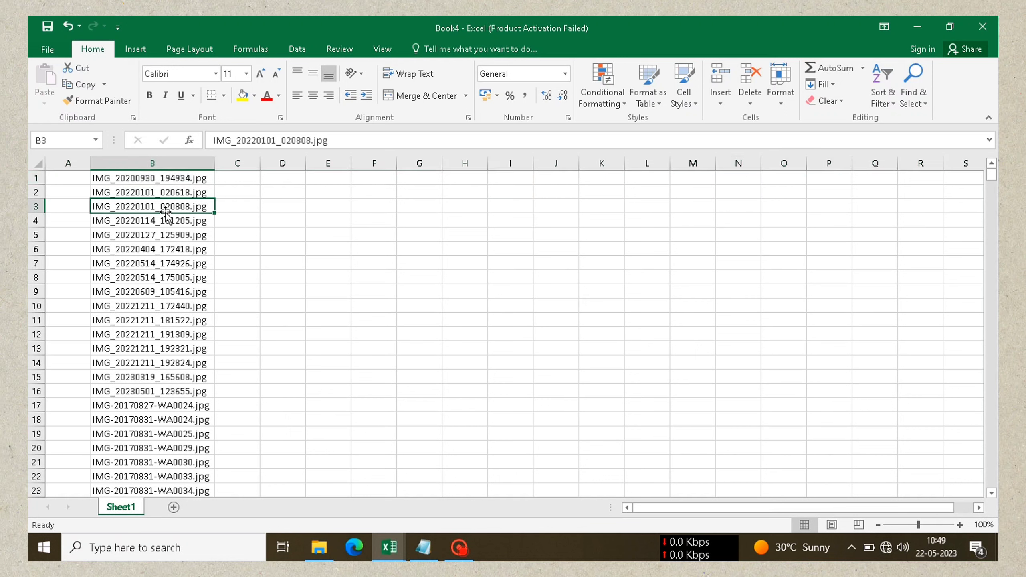
click(156, 160)
Enter MOVE in A1 and fill it down beside all 50 file names, then return to the photo folder.
click(71, 180)
text(M)
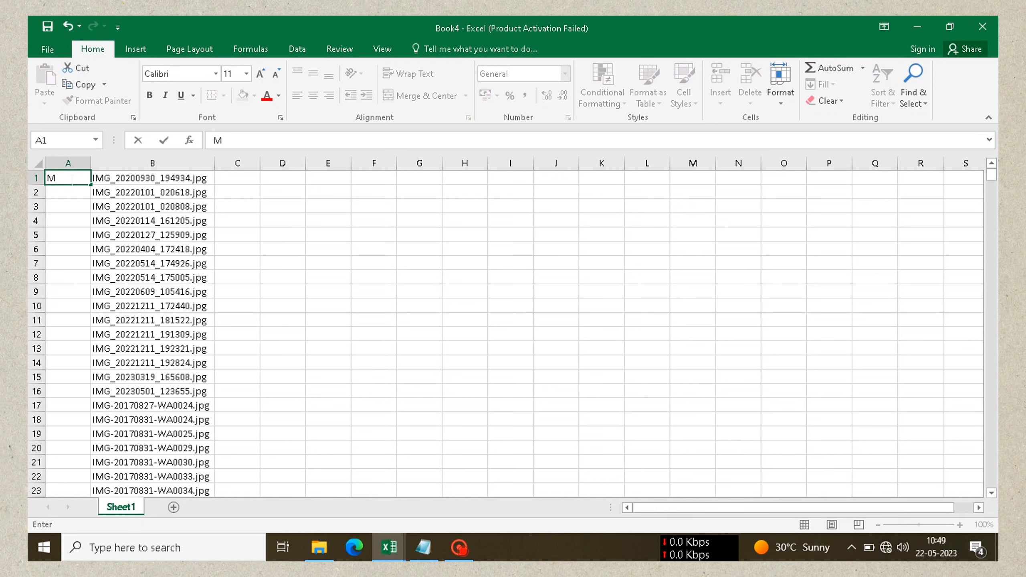
text(OVE)
click(233, 183)
click(84, 179)
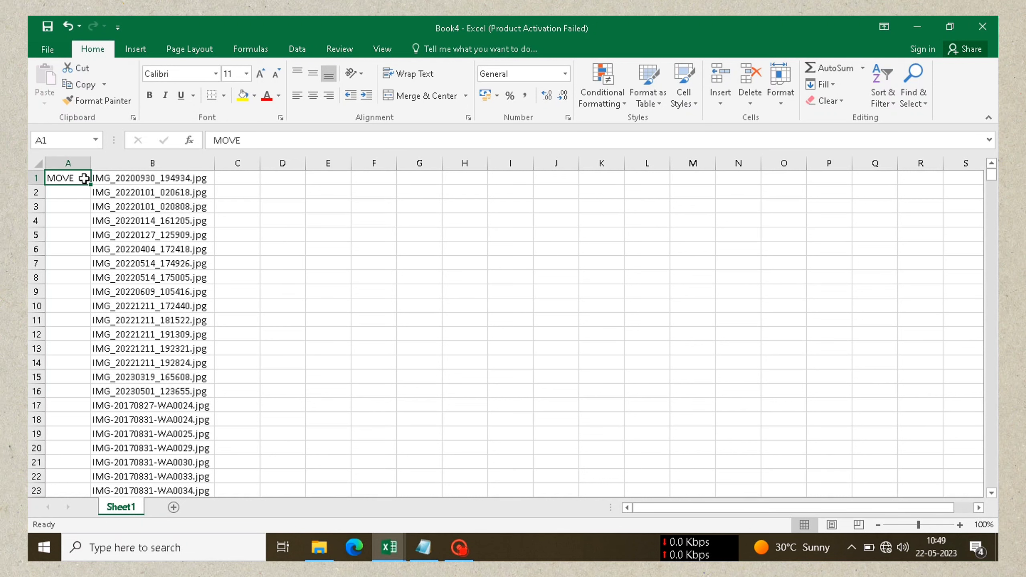
double_click(90, 185)
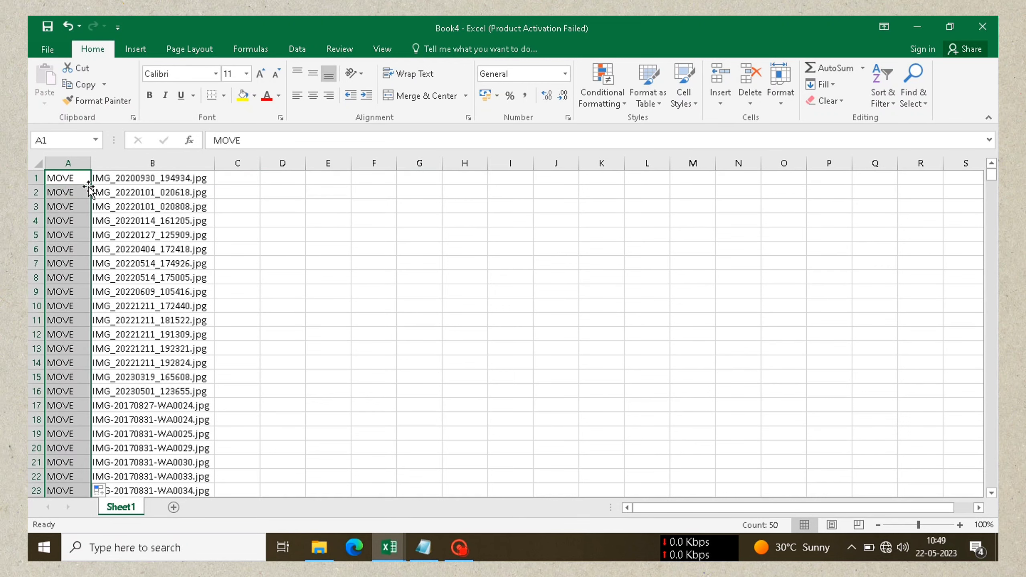
click(273, 207)
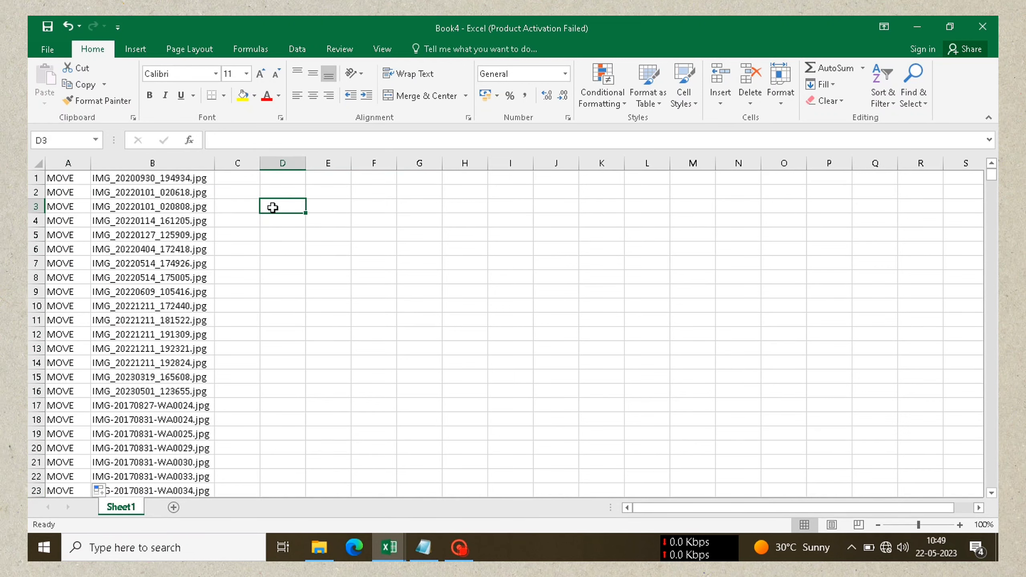
key(alt+Tab)
key(alt+Tab)
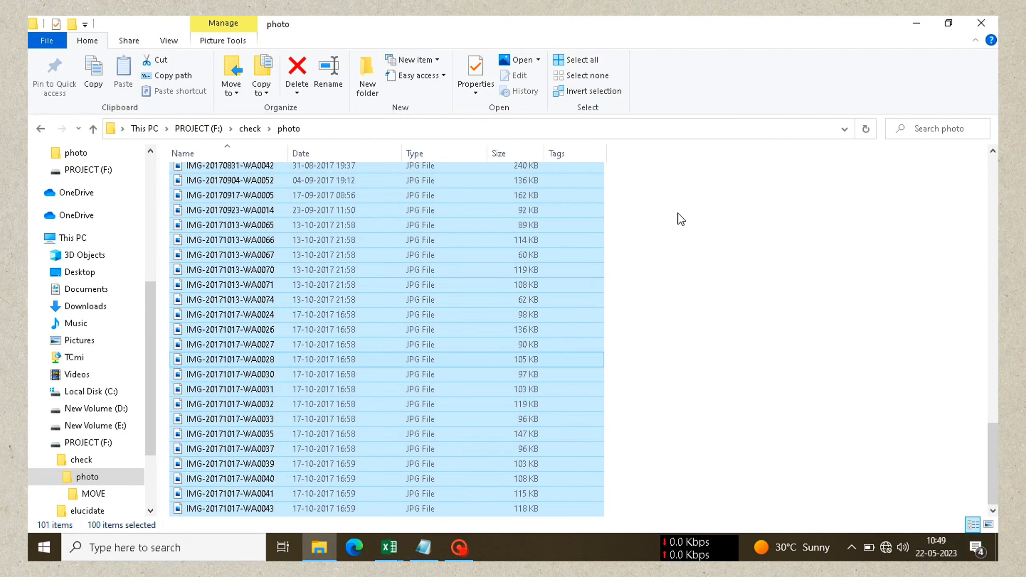
Go up to the check folder on drive F and select the photo folder.
click(679, 215)
drag(993, 475, 983, 194)
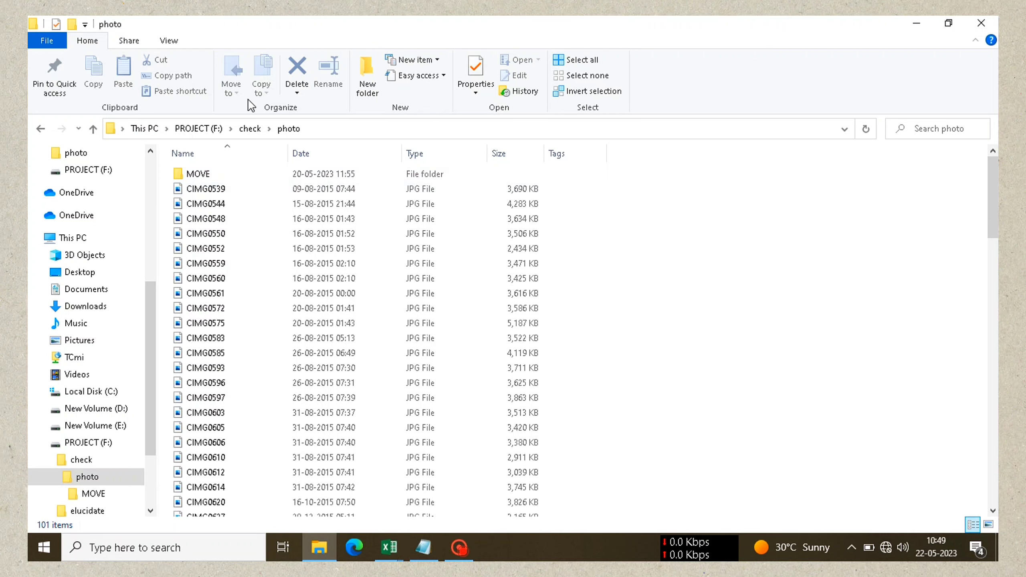
click(263, 126)
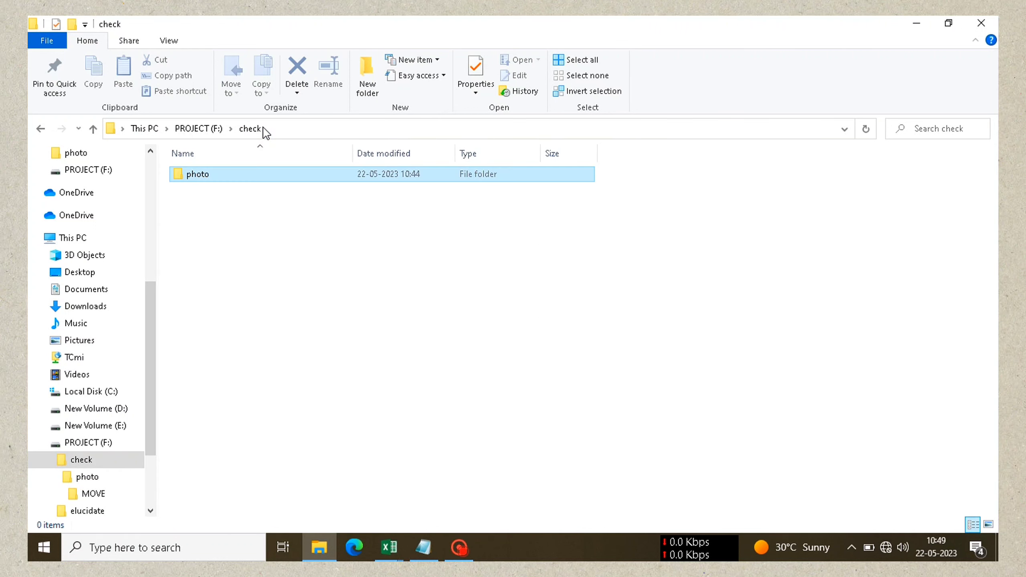
click(230, 197)
click(223, 169)
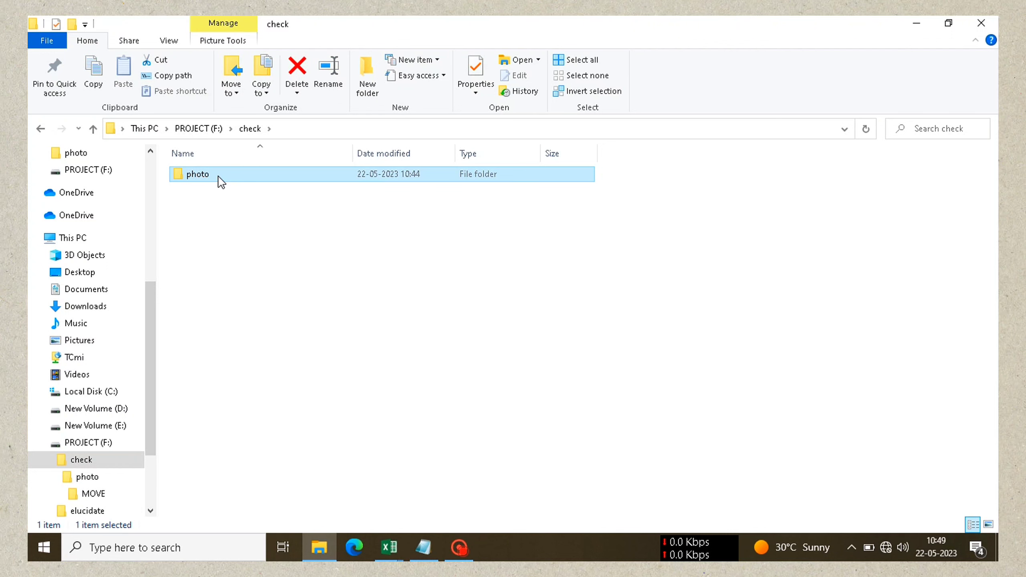
Rename the photo folder to 'photo for move'.
key(F2)
key(BackSpace)
text(hoto )
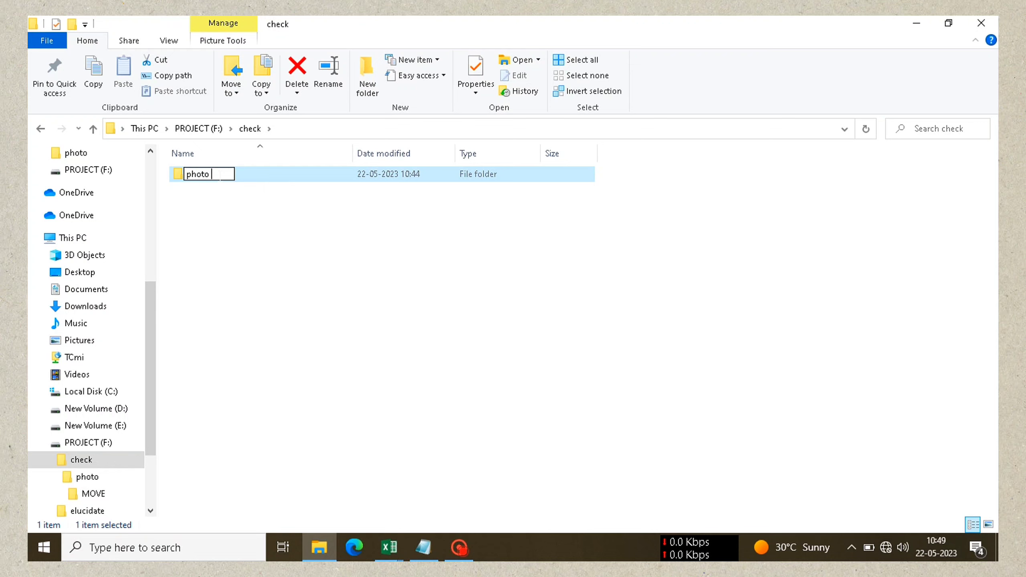
text(for mo)
text(ve)
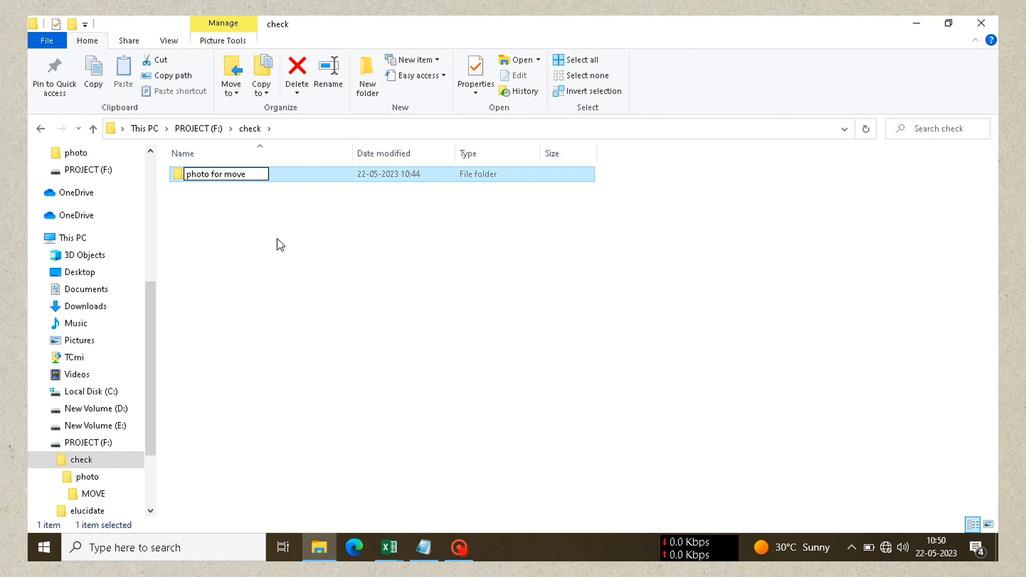
key(Return)
click(285, 267)
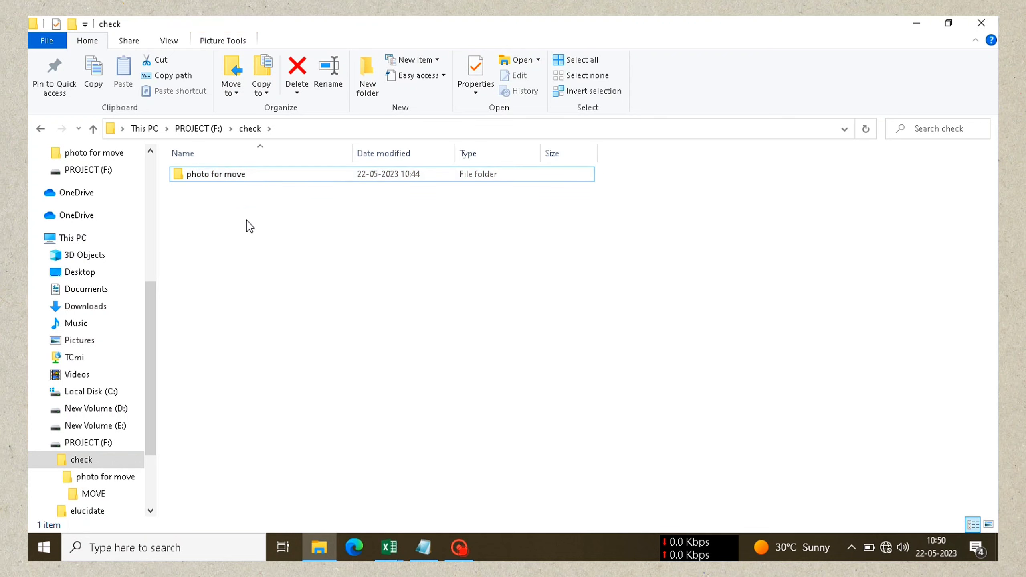
Rename the folder back to 'photo'.
click(241, 179)
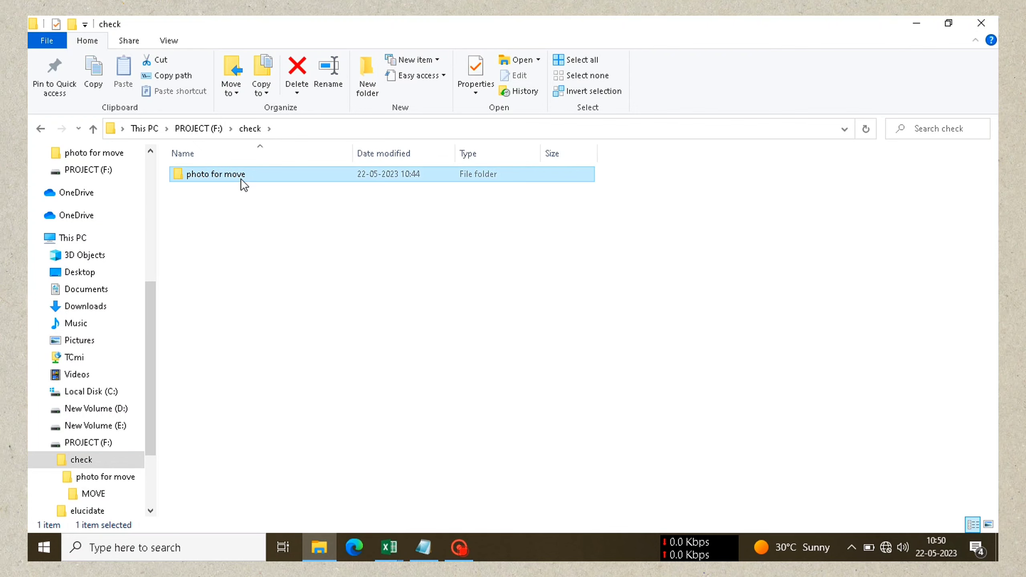
key(F2)
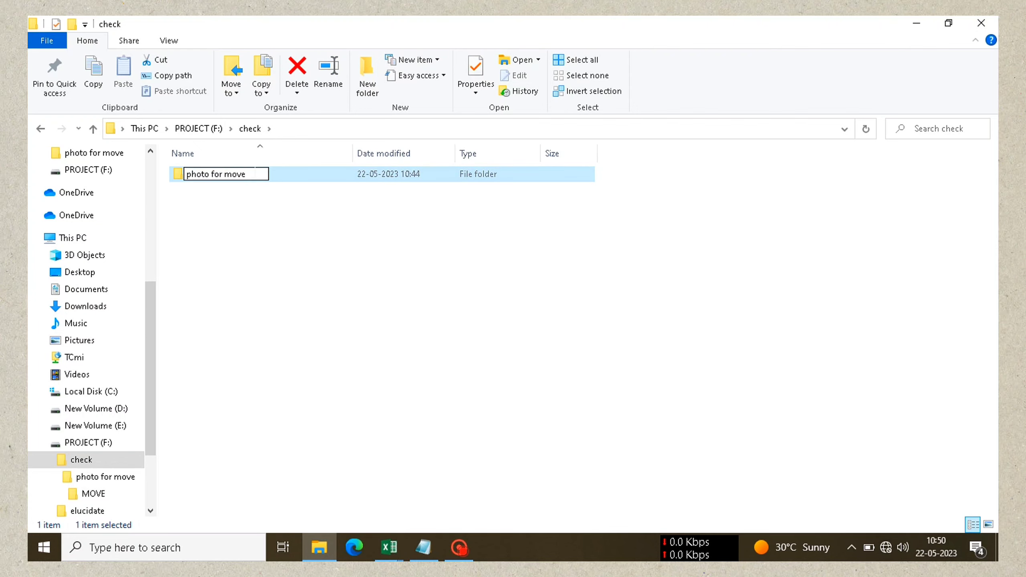
key(BackSpace)
key(BackSpace)
key(BackSpace)
key(BackSpace)
key(BackSpace)
key(BackSpace)
key(BackSpace)
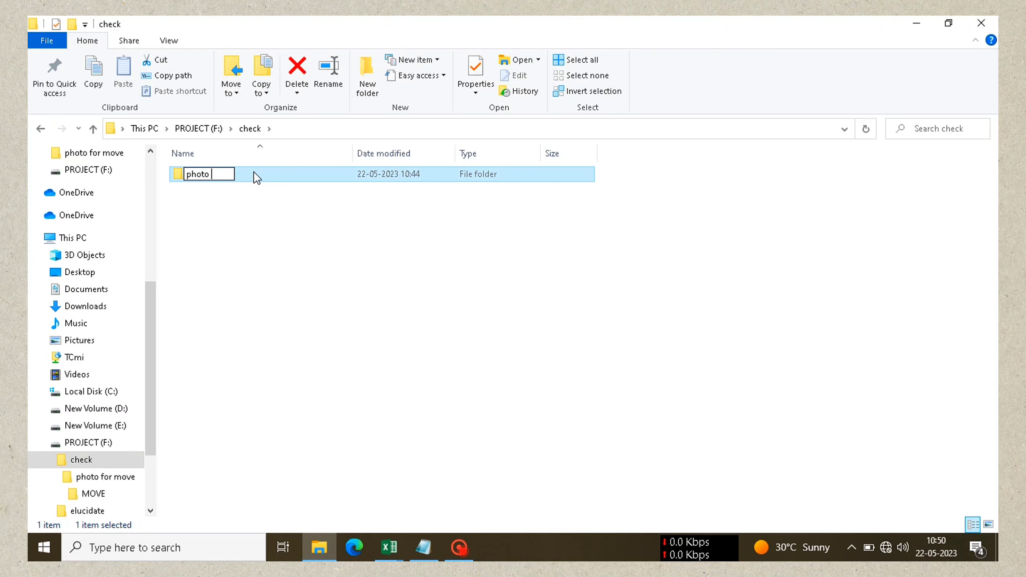
key(BackSpace)
key(Return)
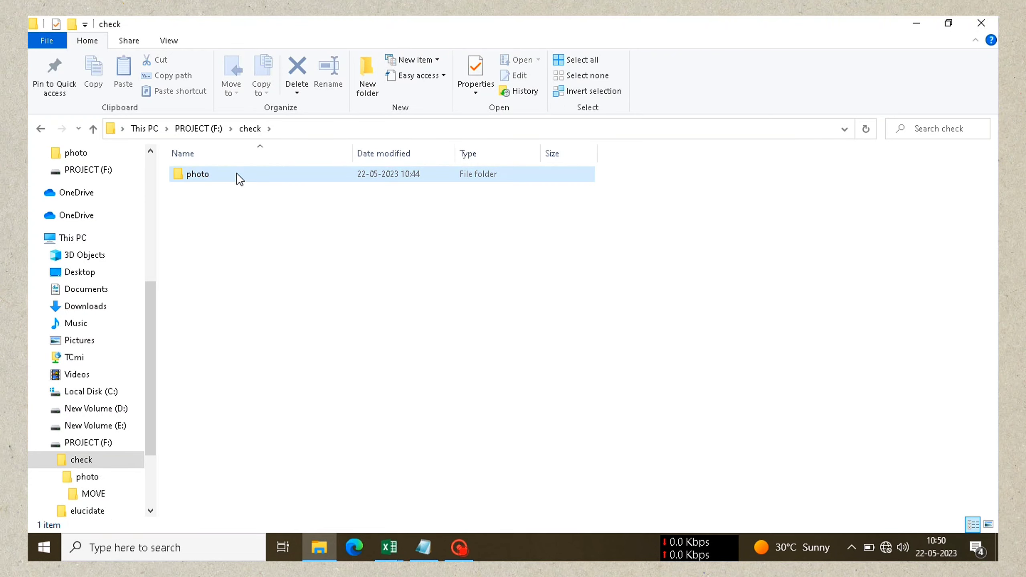
Open photo\MOVE, copy its path F:\check\photo\MOVE, and go back to the photo folder.
double_click(237, 174)
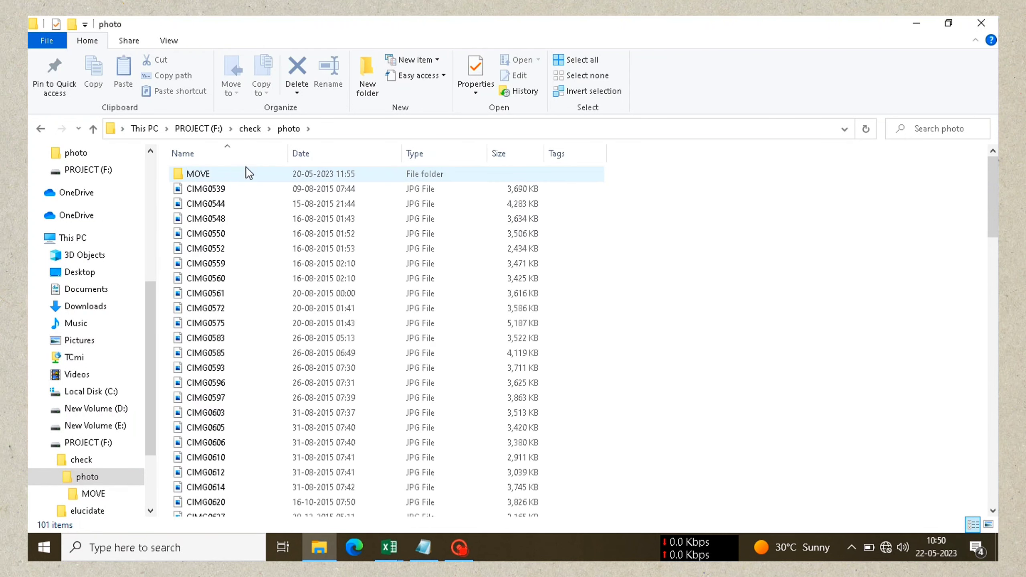
click(231, 173)
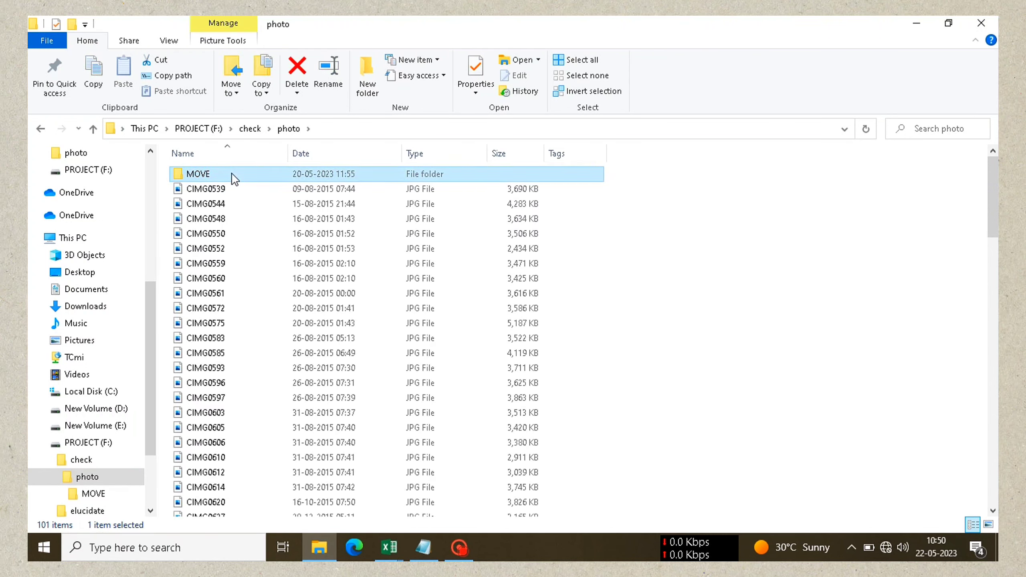
double_click(231, 173)
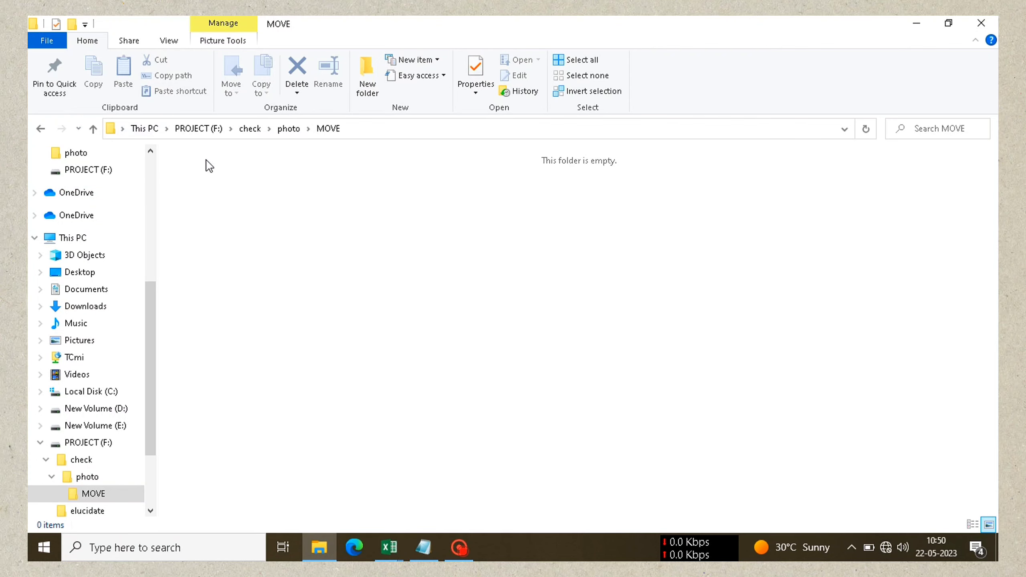
click(382, 130)
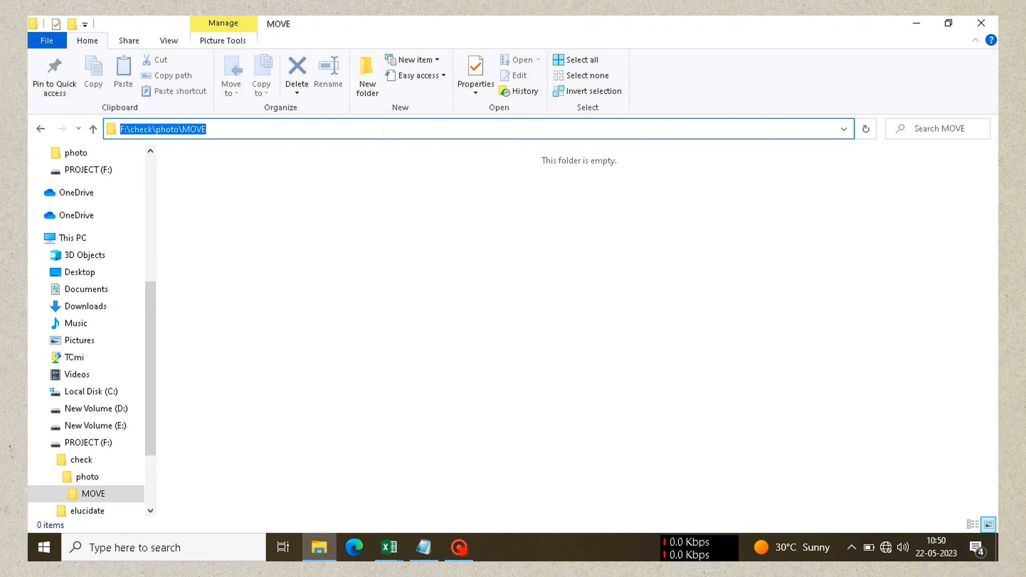
click(411, 270)
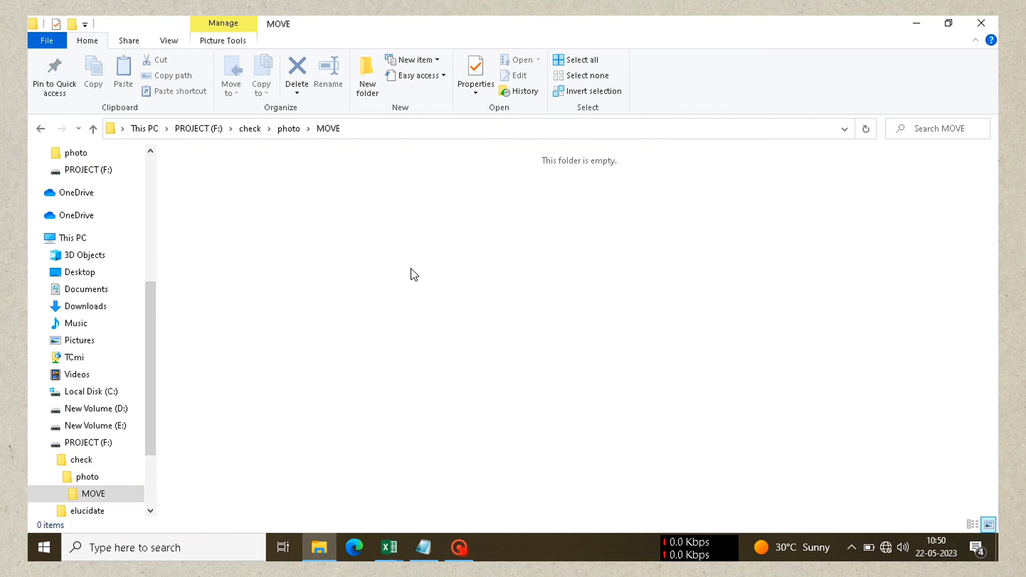
key(alt+Left)
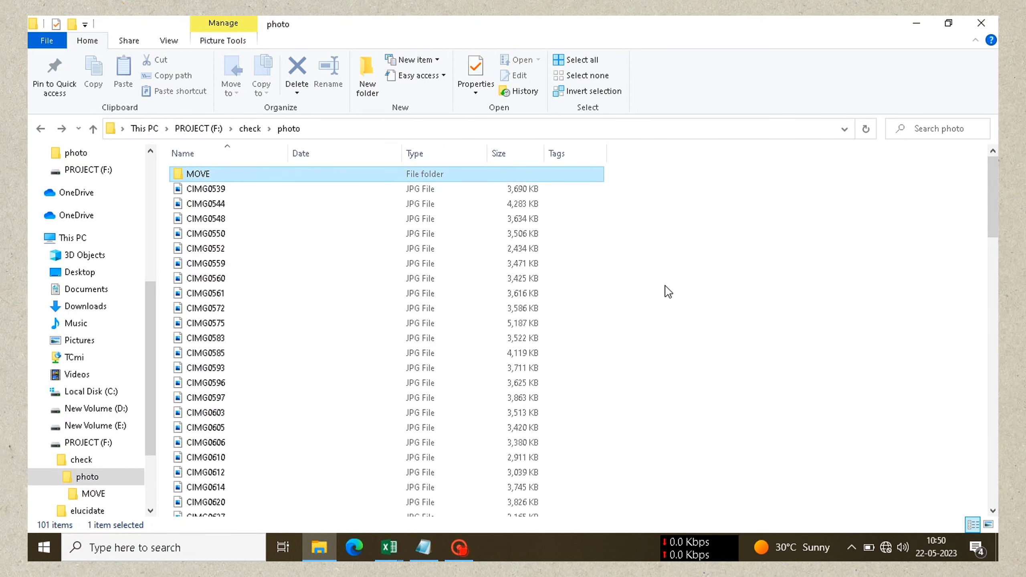
click(665, 286)
key(alt+Tab)
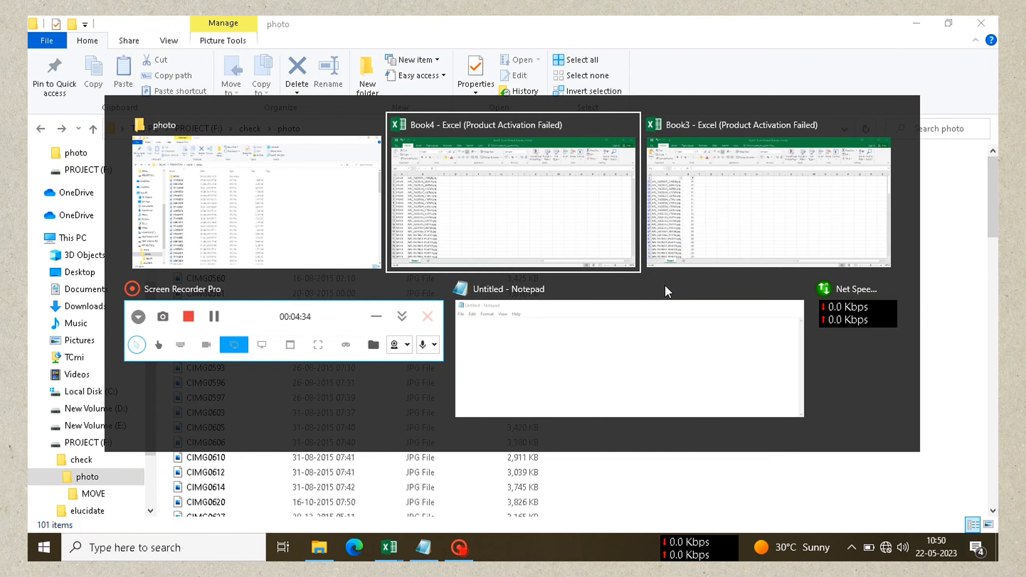
Paste F:\check\photo\MOVE into cell C1 of Book4 and autofit column C.
key(alt+Tab)
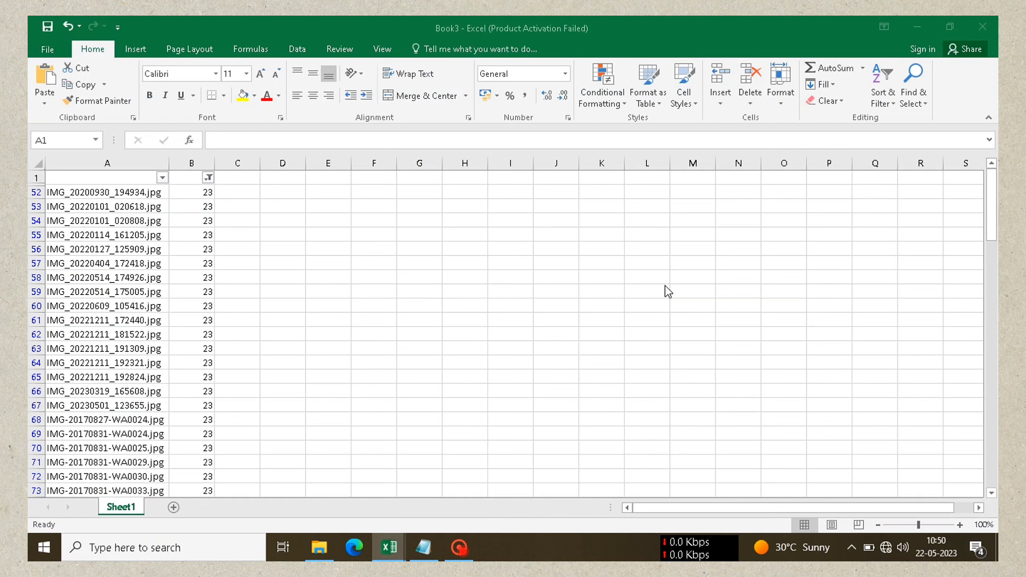
key(ctrl+space)
key(alt+Tab)
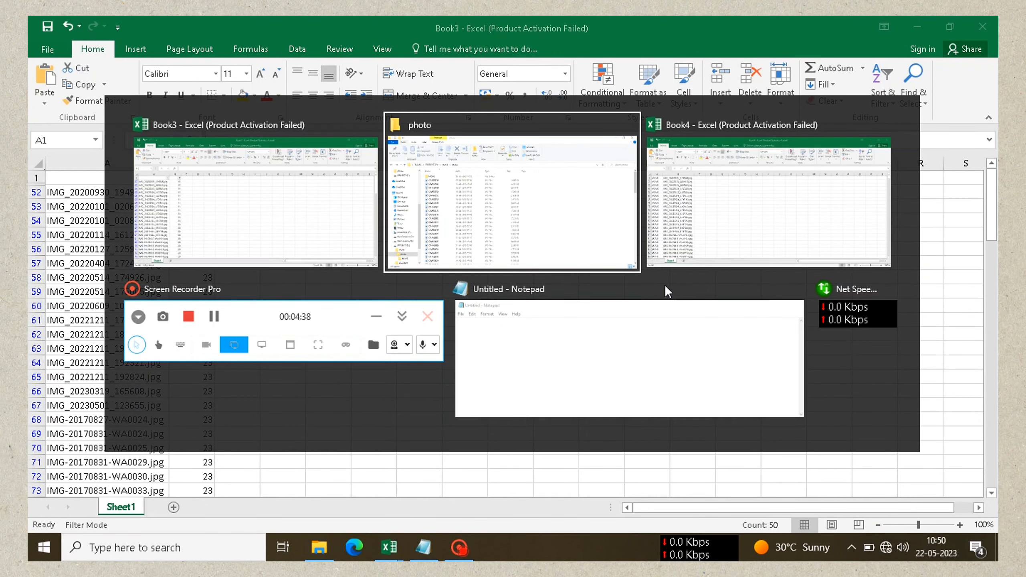
key(alt+Tab)
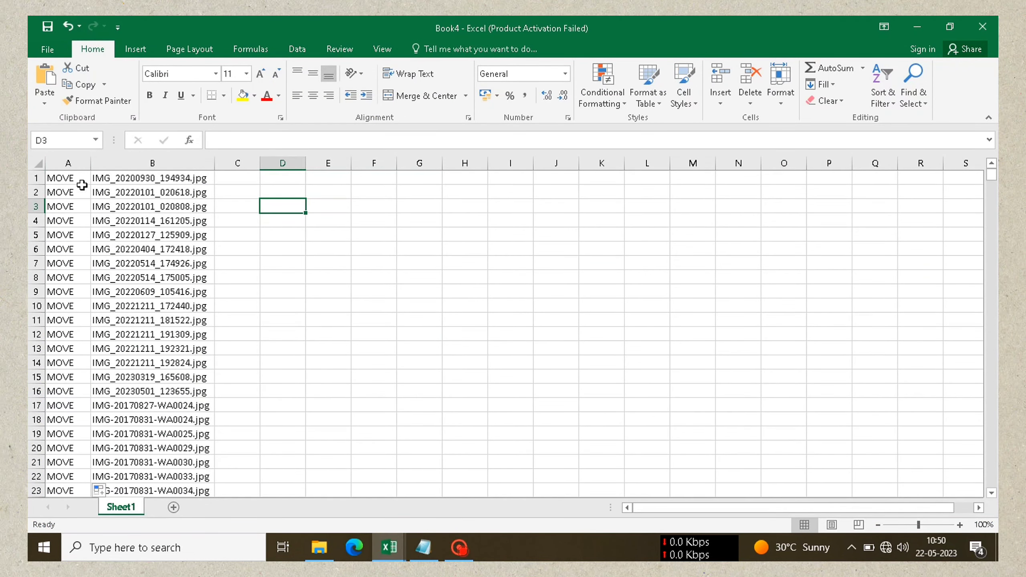
click(236, 179)
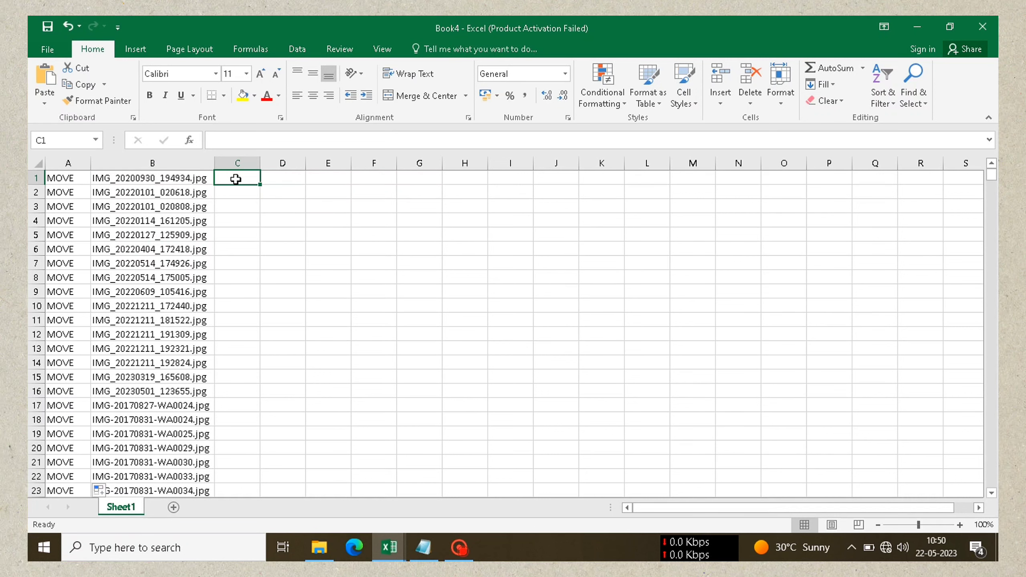
text(F:\check\photo\MOVE)
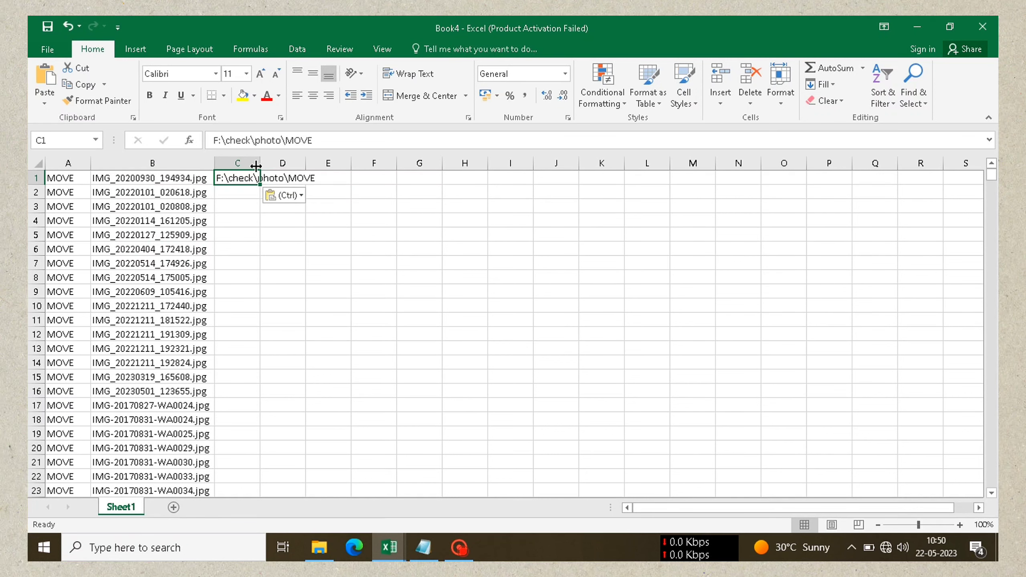
click(260, 162)
double_click(260, 161)
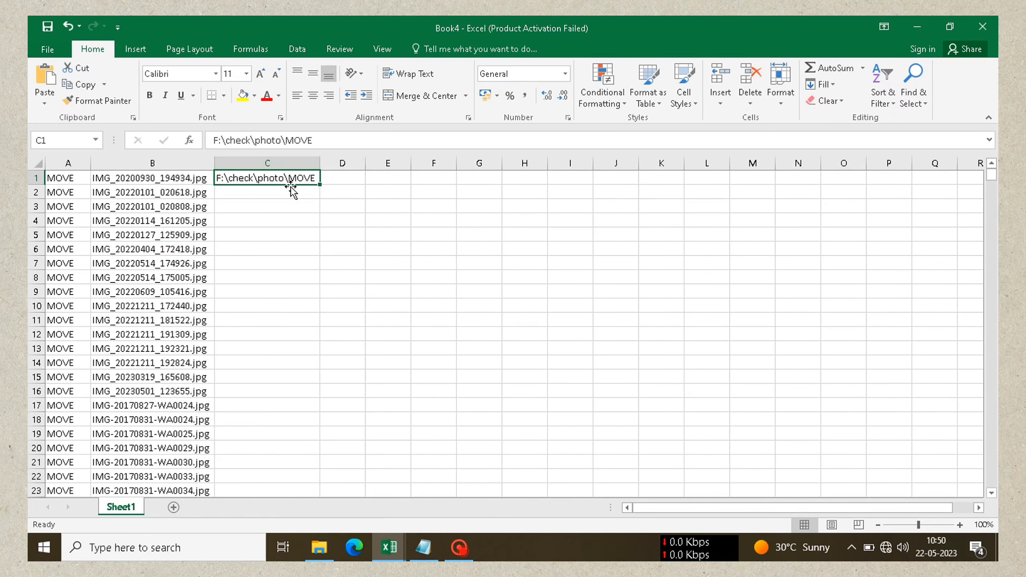
Append a trailing backslash to the path in C1, making it F:\check\photo\MOVE\.
drag(320, 162, 326, 162)
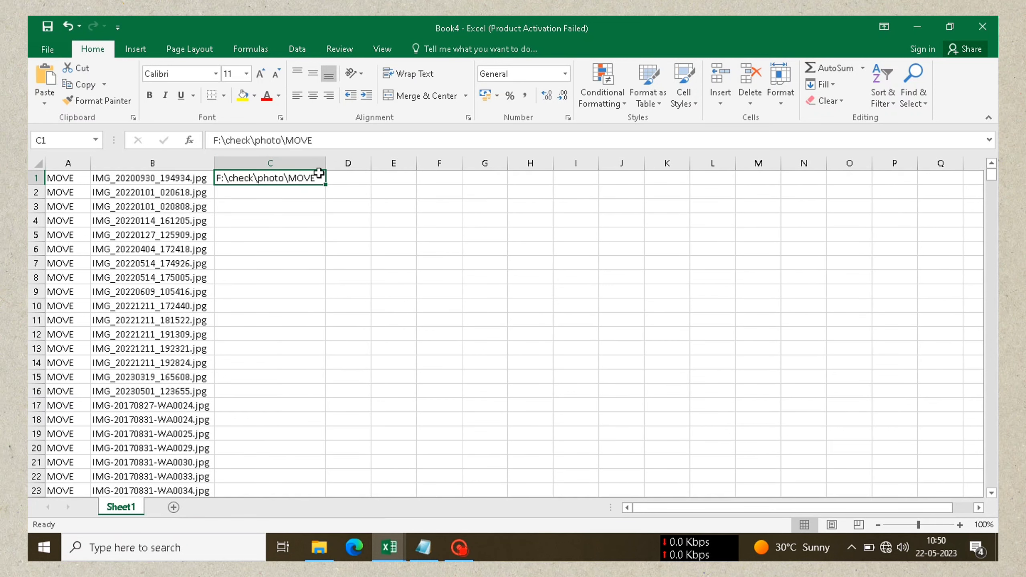
double_click(319, 178)
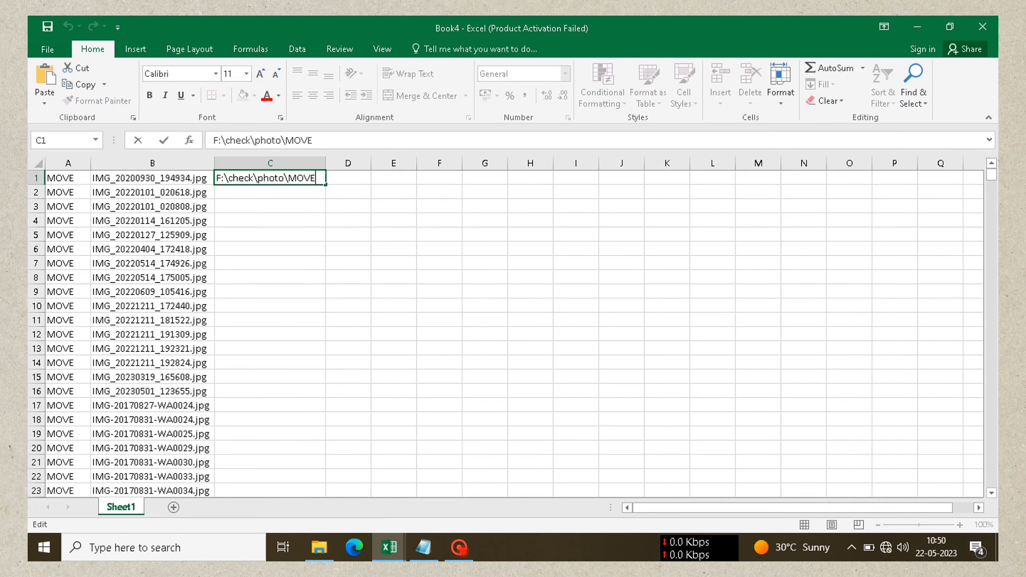
key(Return)
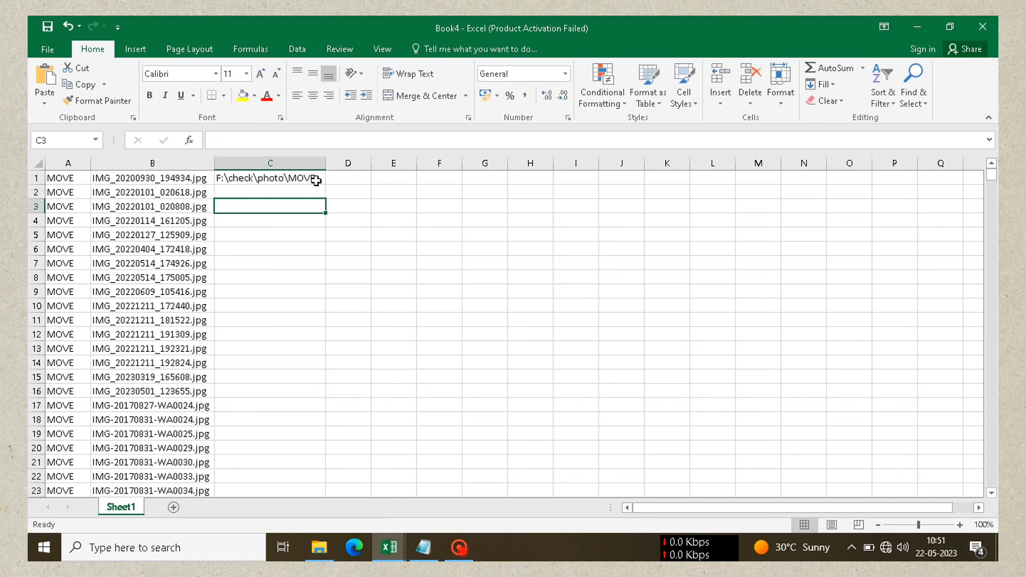
click(316, 178)
double_click(316, 178)
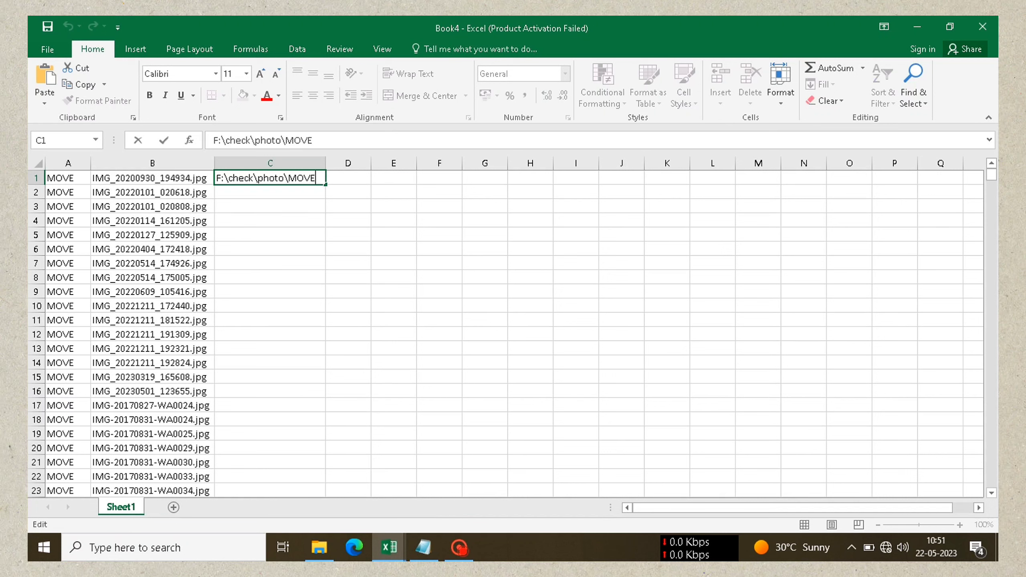
text(\)
Fill the path down column C for all 50 rows and copy columns A to C.
double_click(326, 184)
click(346, 188)
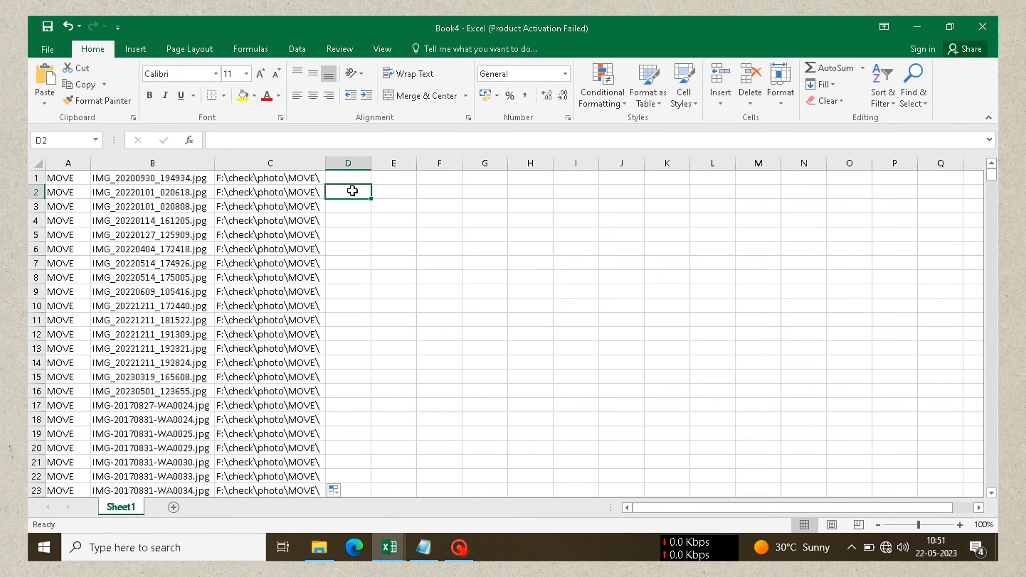
drag(78, 161, 271, 157)
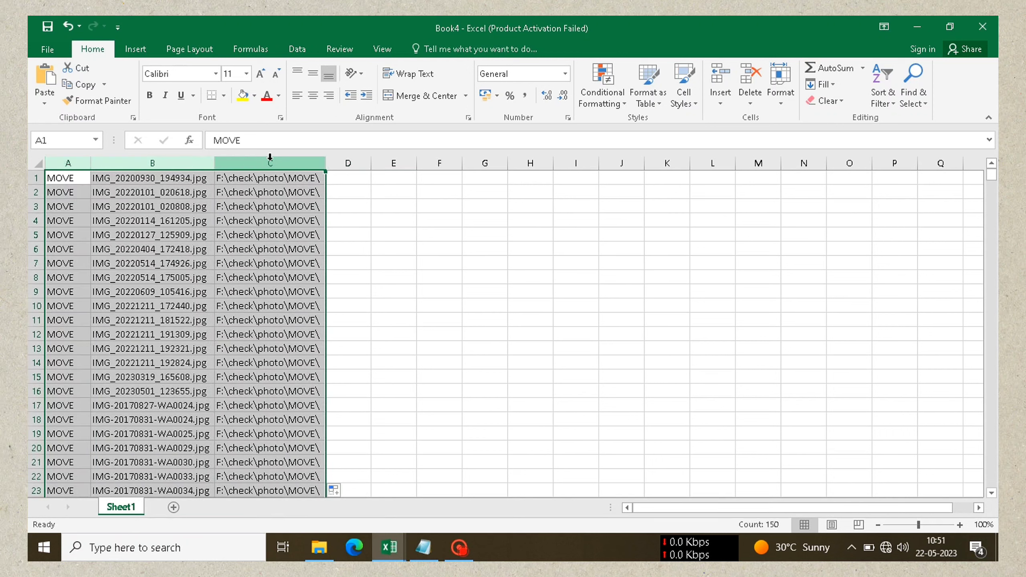
key(ctrl+c)
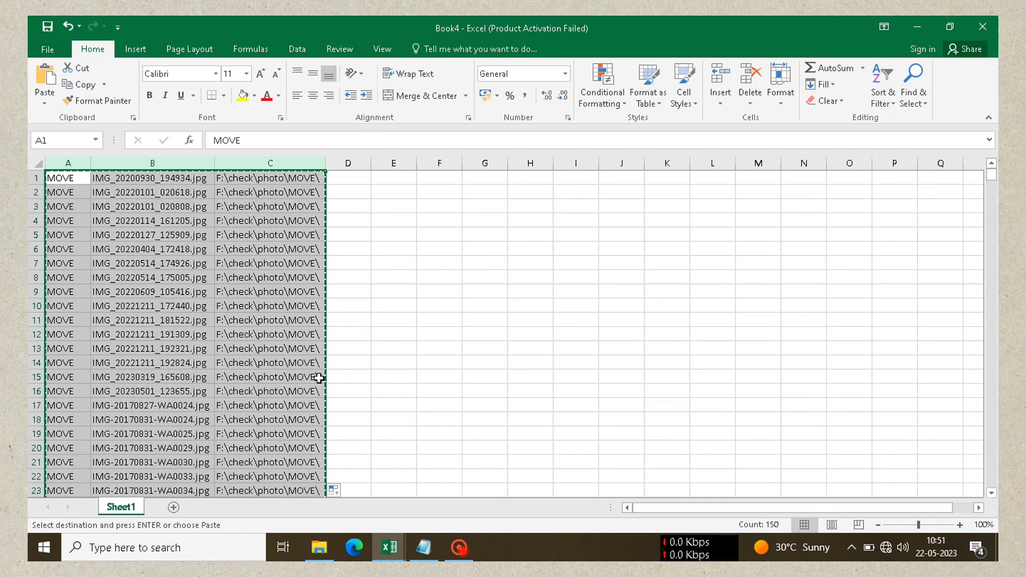
Paste the copied MOVE, file name and path rows into a new Notepad document.
click(424, 552)
click(425, 553)
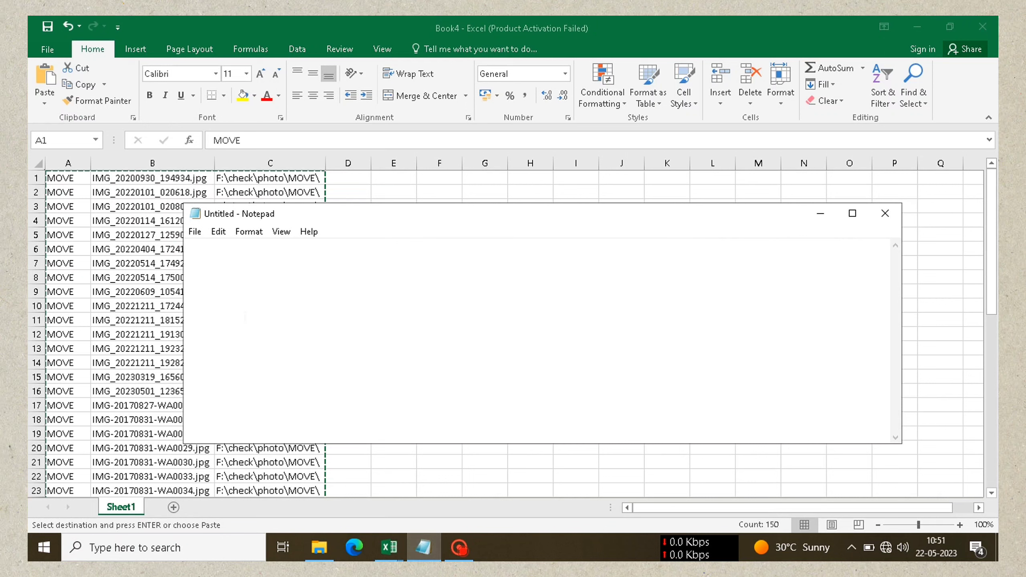
key(ctrl+v)
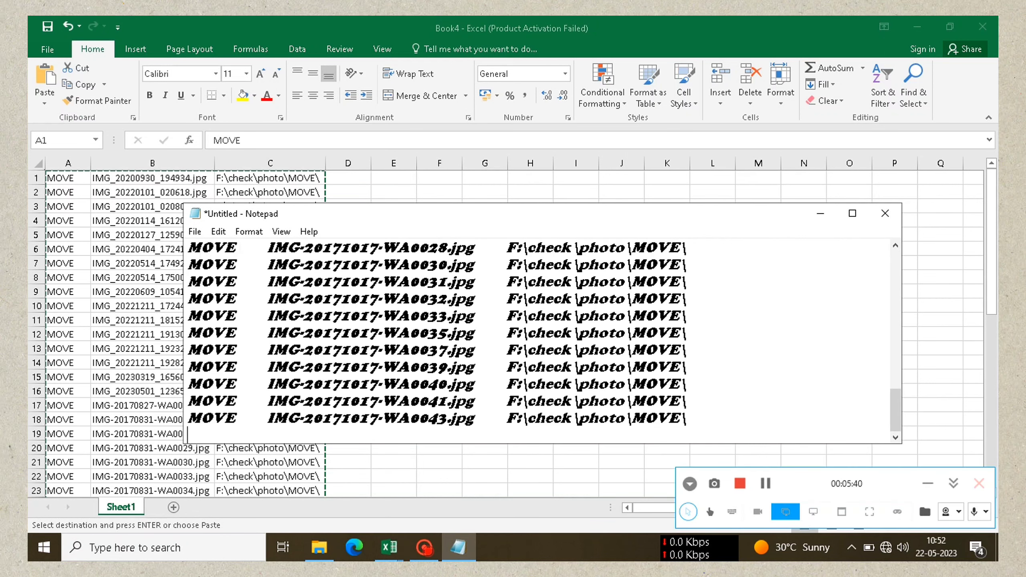
Select the tab gap after MOVE on line 1 and bring up Replace with it as the search text.
drag(237, 247, 261, 247)
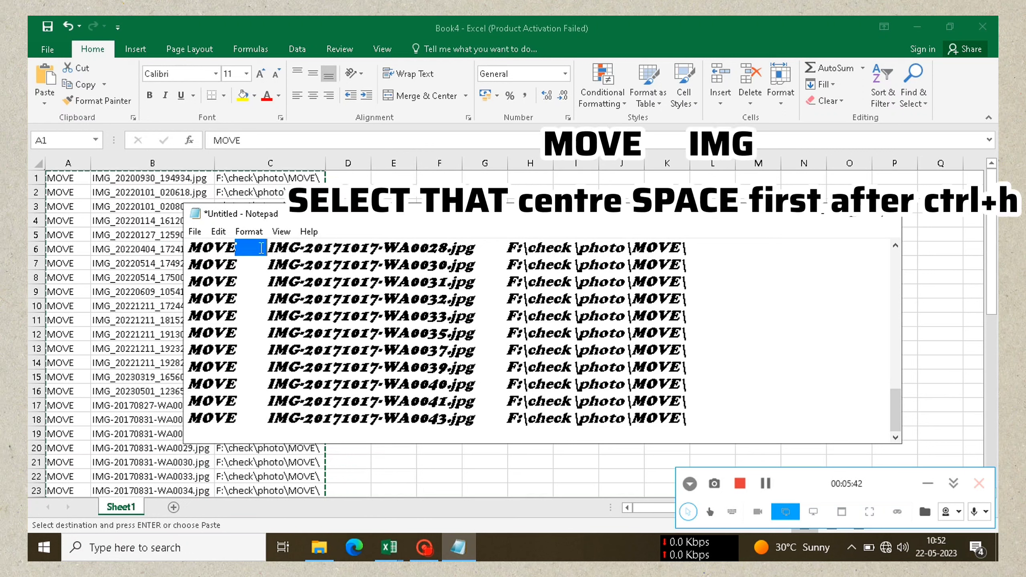
click(236, 280)
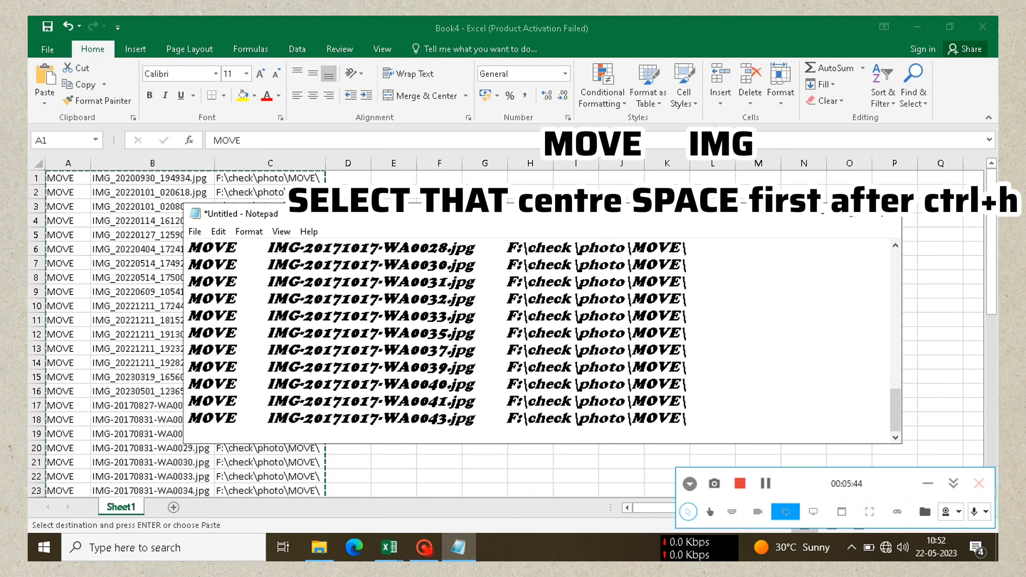
drag(236, 246, 266, 247)
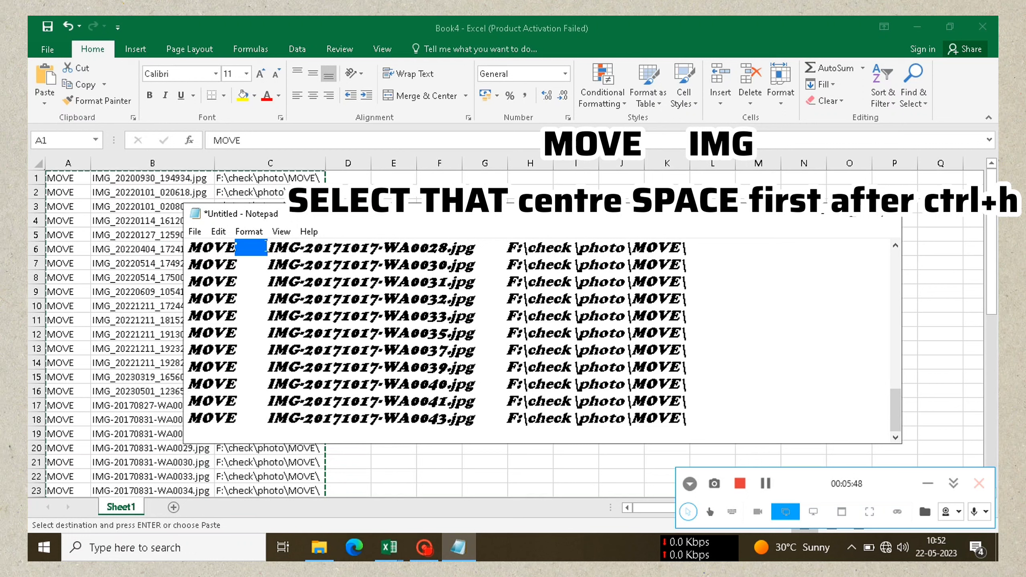
key(ctrl+h)
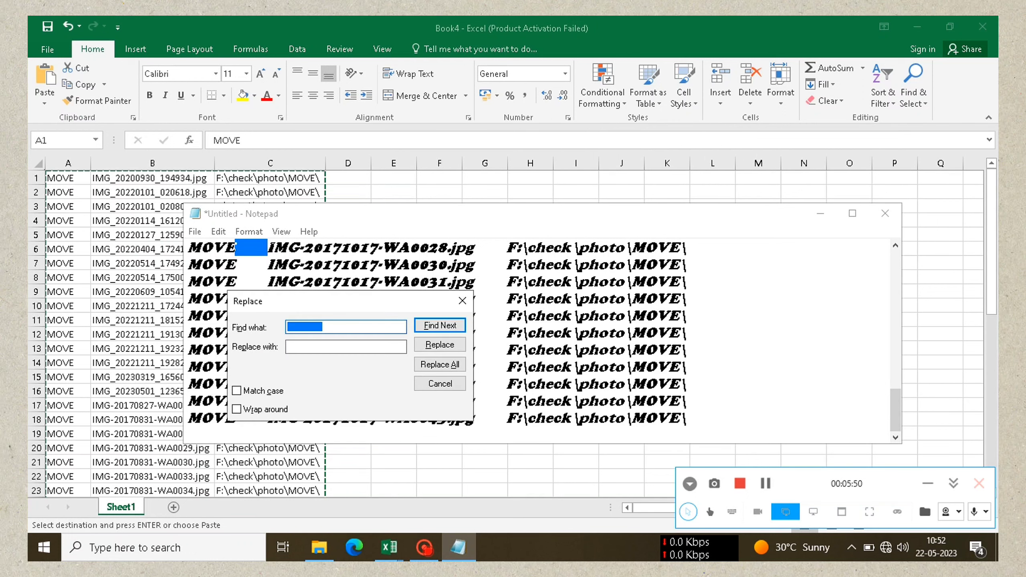
Replace every tab gap in the Notepad text with a single space.
click(296, 346)
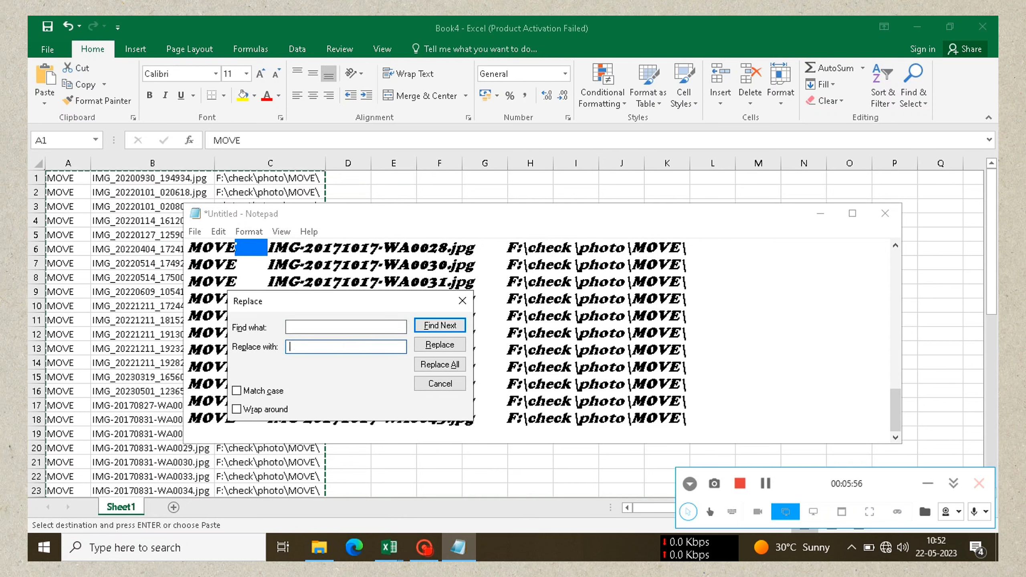
click(449, 365)
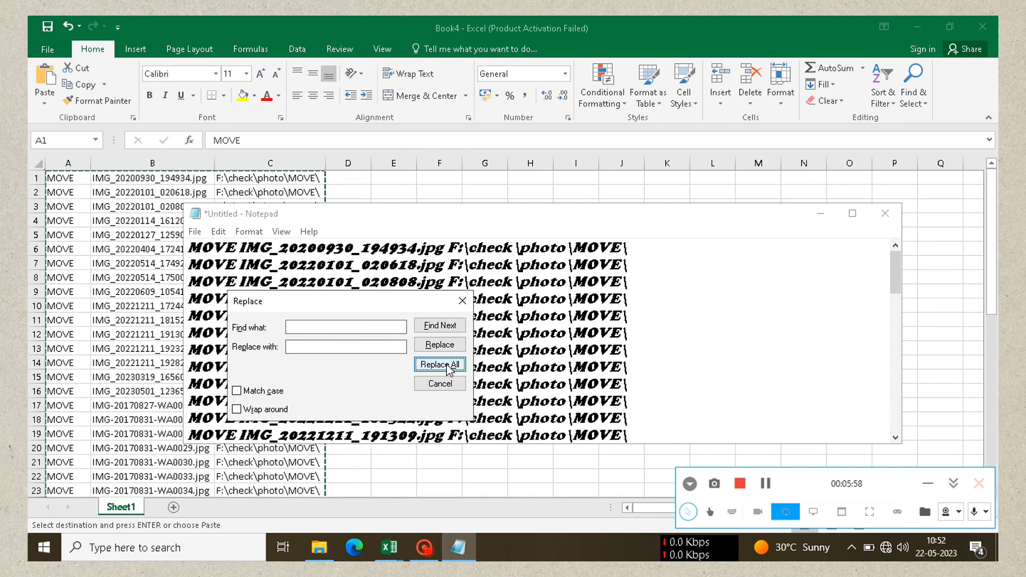
click(463, 300)
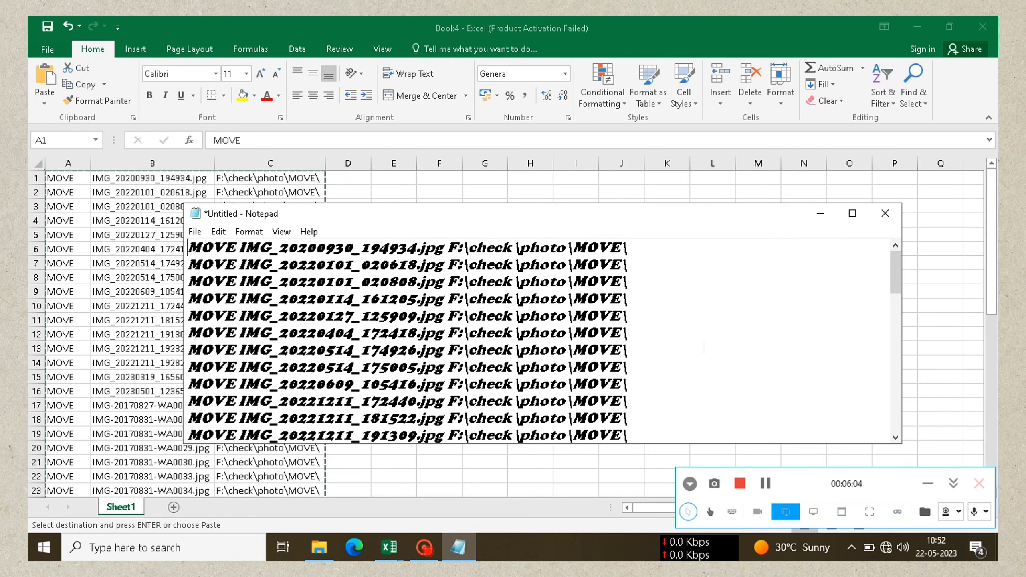
Start saving and grab the photo folder path F:\check\photo from File Explorer.
key(ctrl+s)
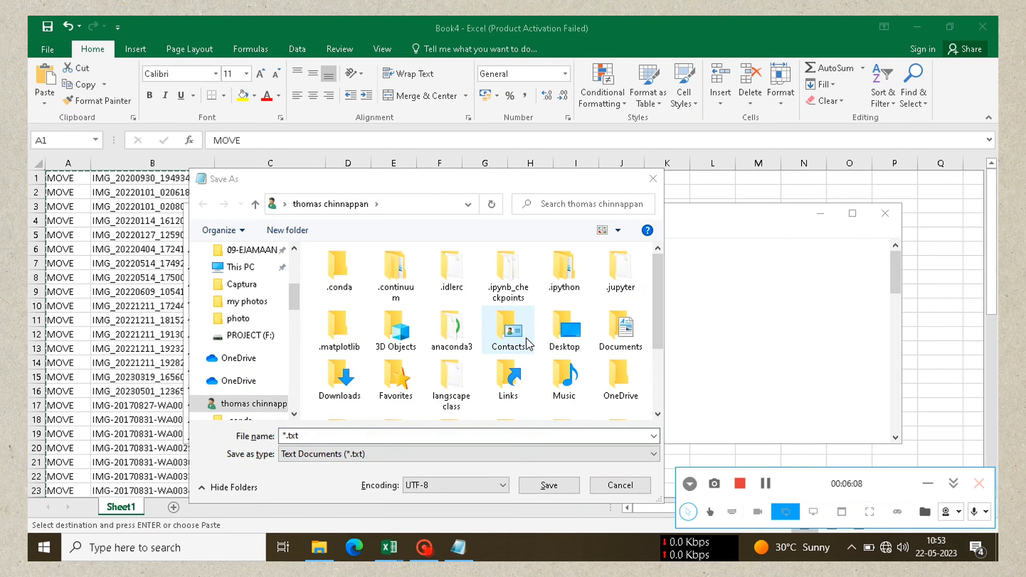
key(alt+Tab)
click(593, 307)
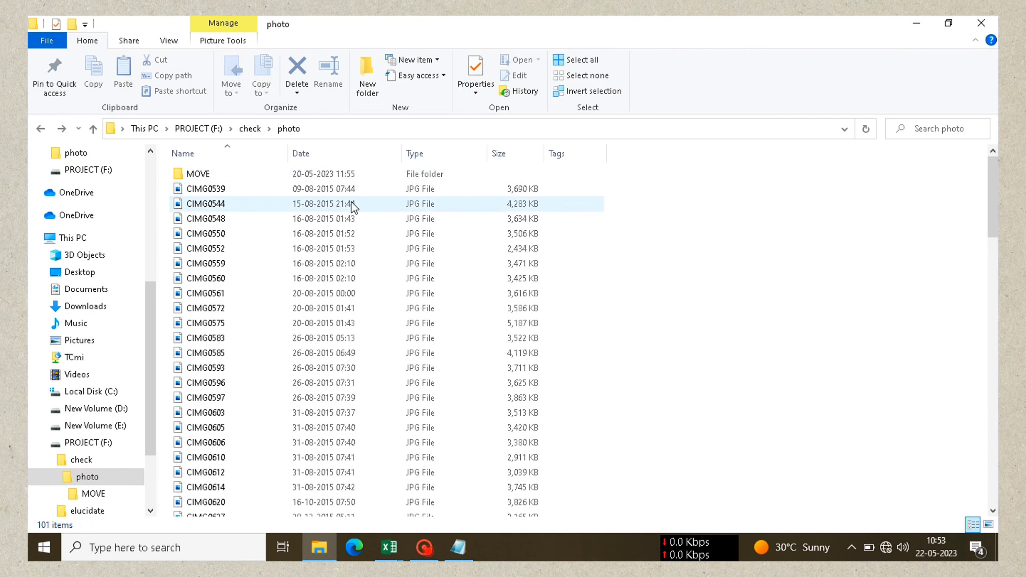
click(353, 133)
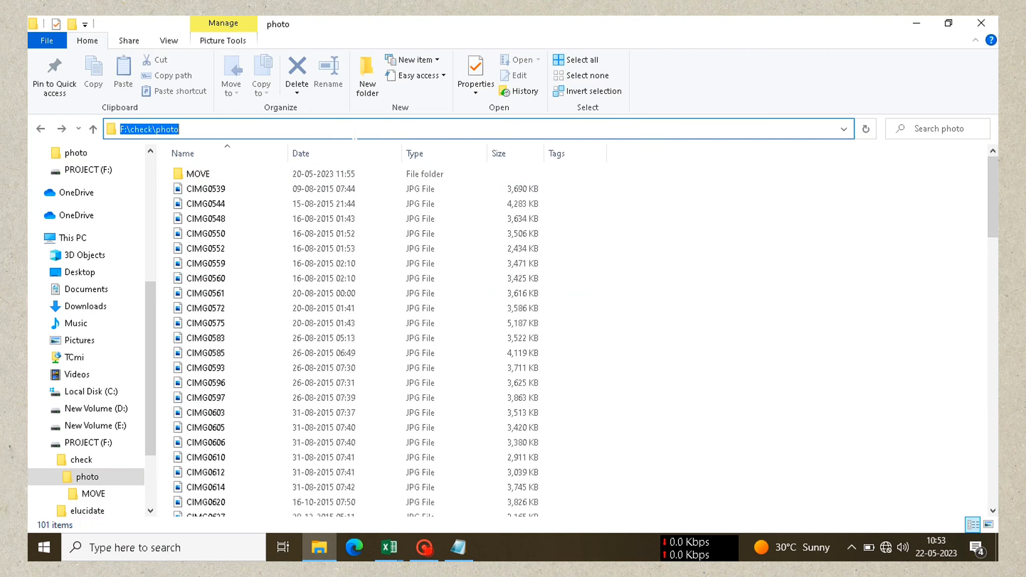
key(alt+Tab)
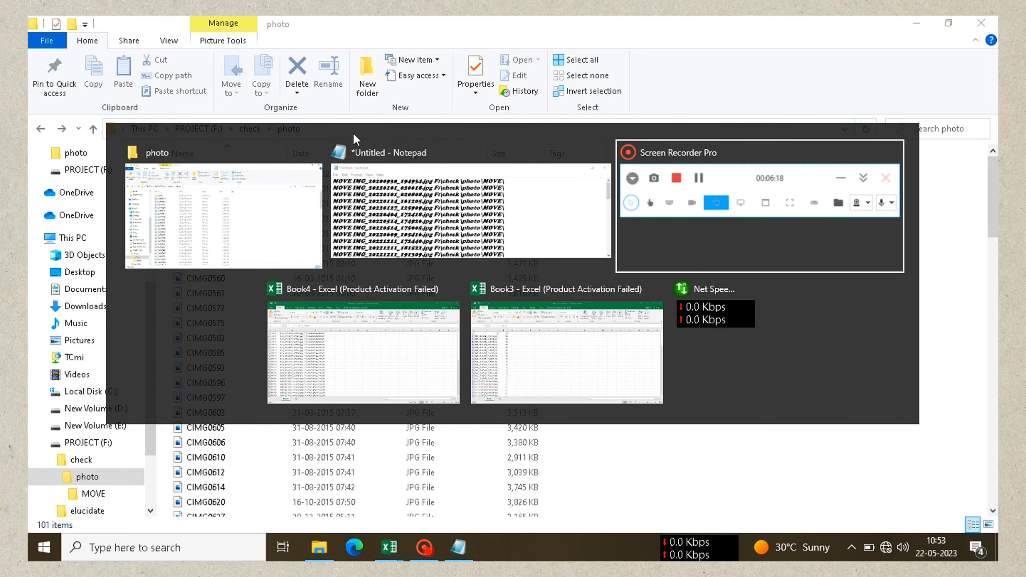
click(408, 200)
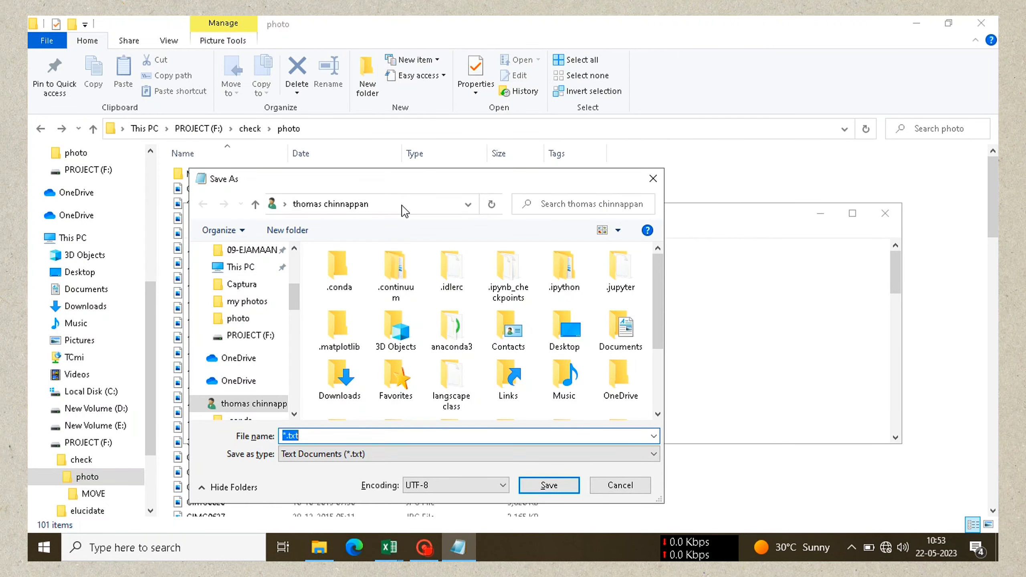
Save the file as move.bat with type All Files in F:\check\photo.
click(402, 206)
key(ctrl+v)
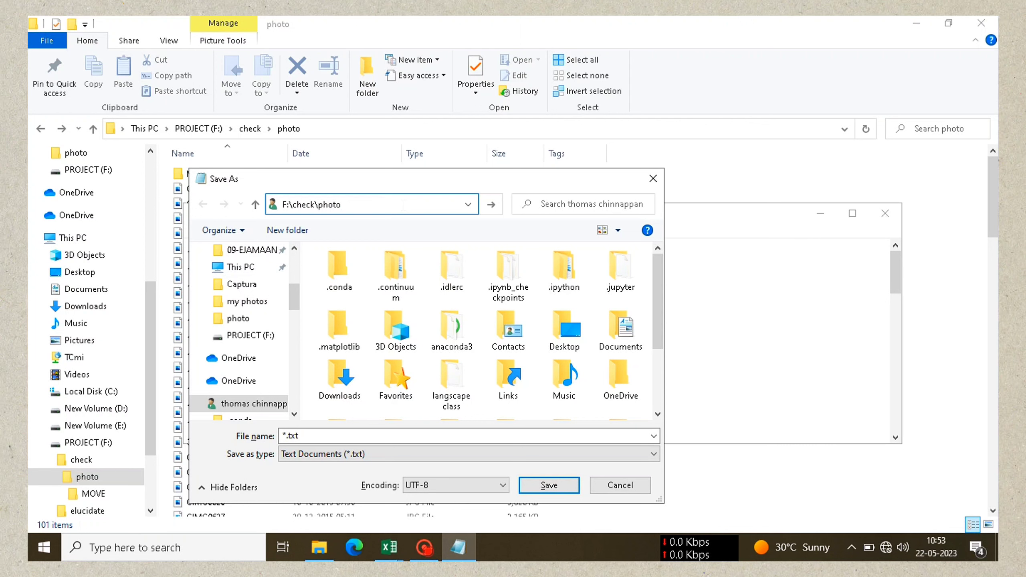
key(Return)
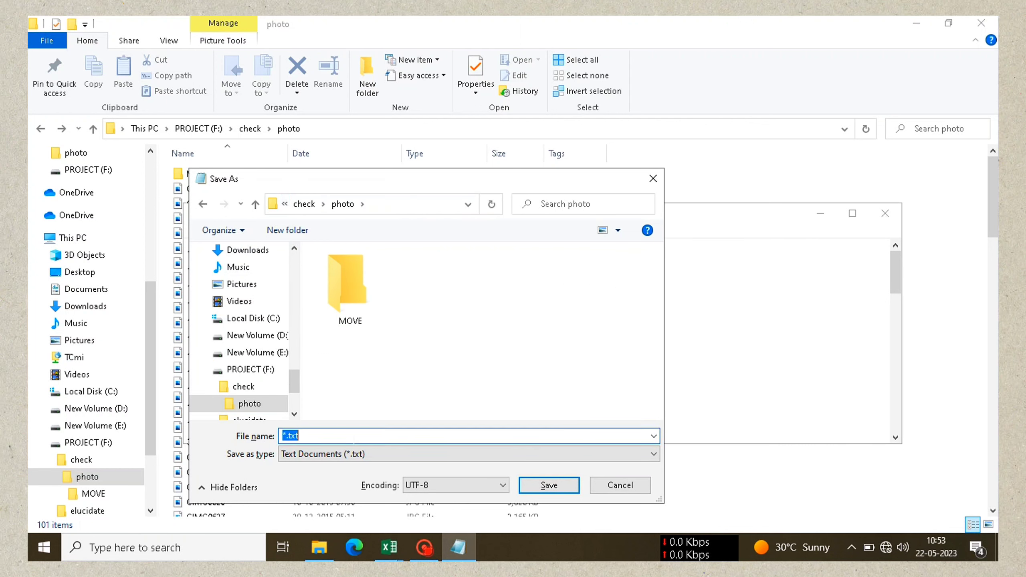
text(mo)
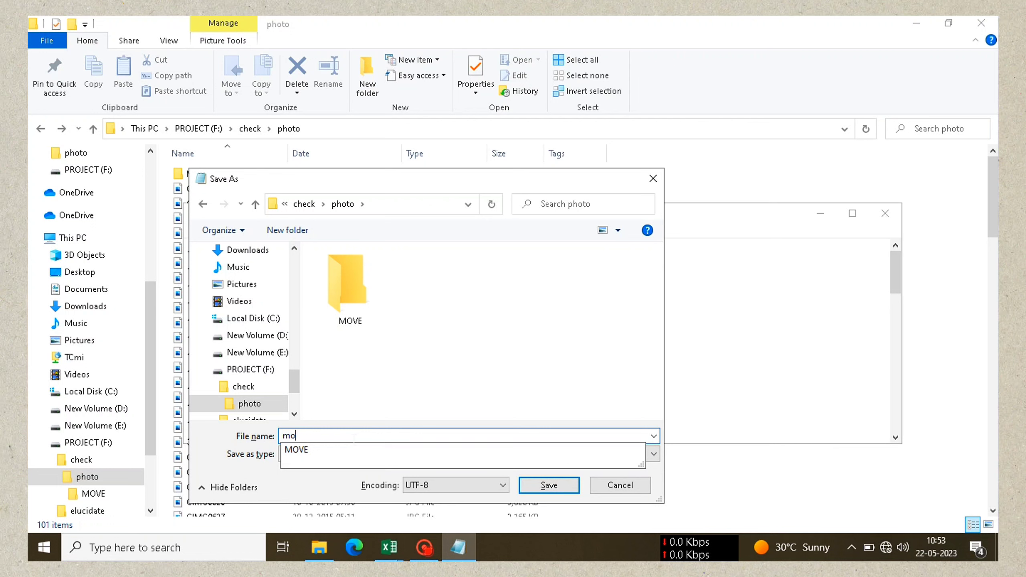
text(ve.)
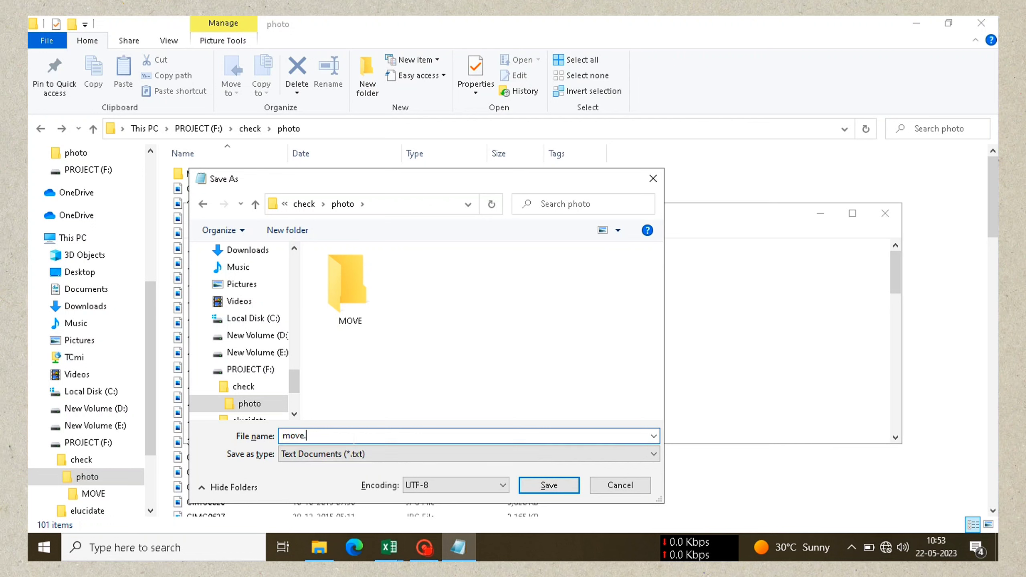
text(bat)
click(365, 449)
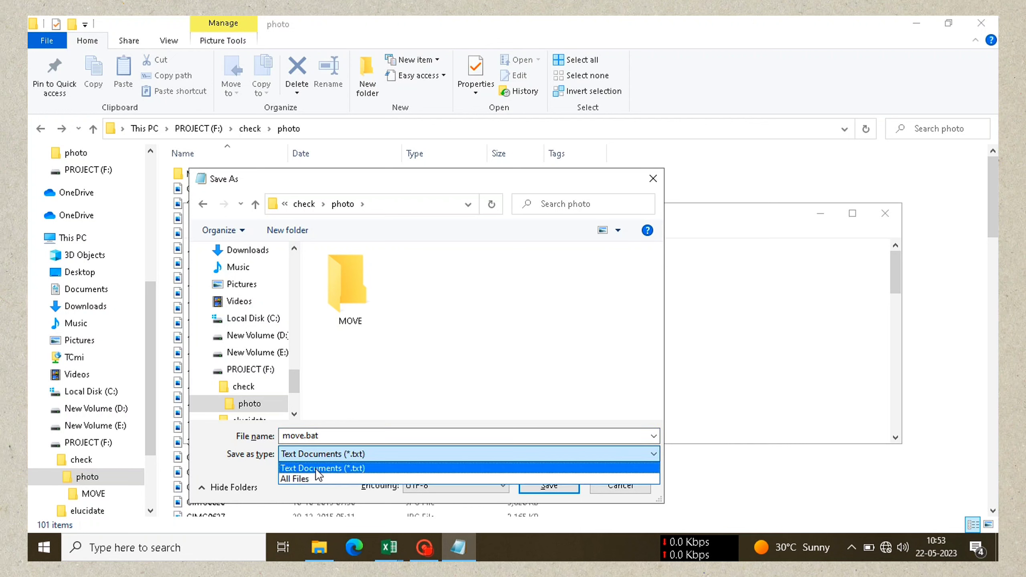
click(328, 480)
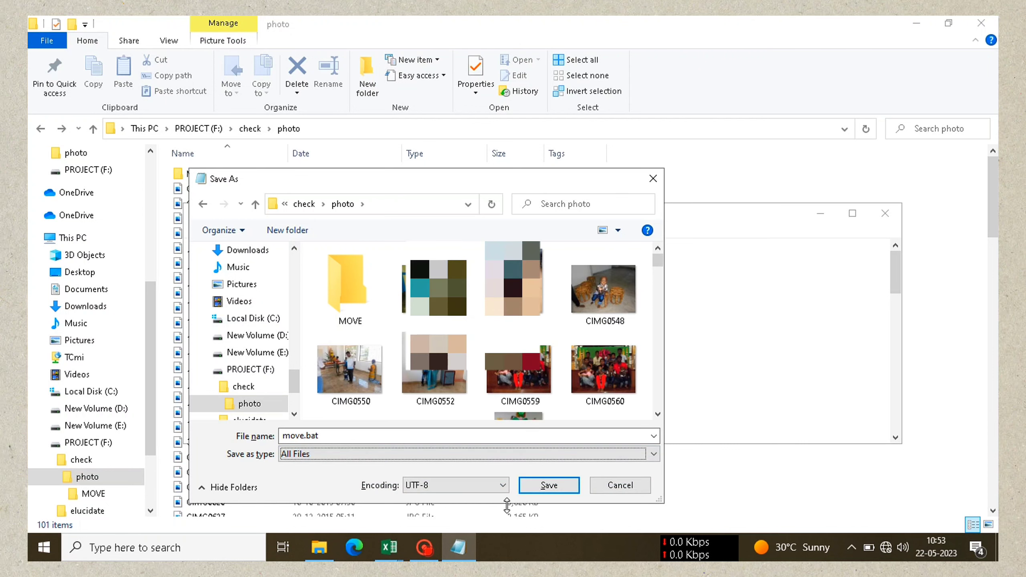
click(548, 485)
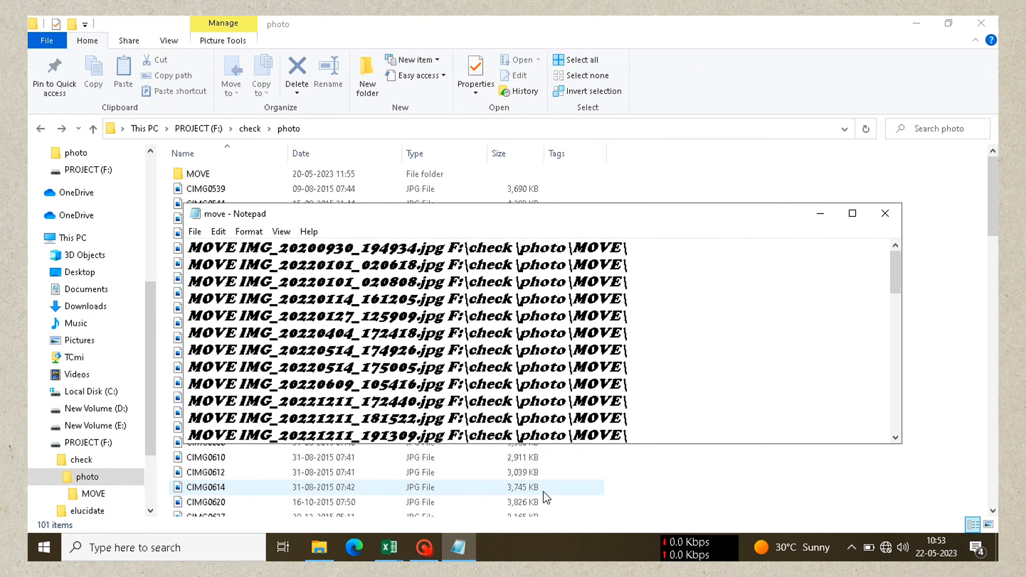
Close Notepad and run move.bat in the photo folder, moving the 50 IMG photos out.
click(885, 213)
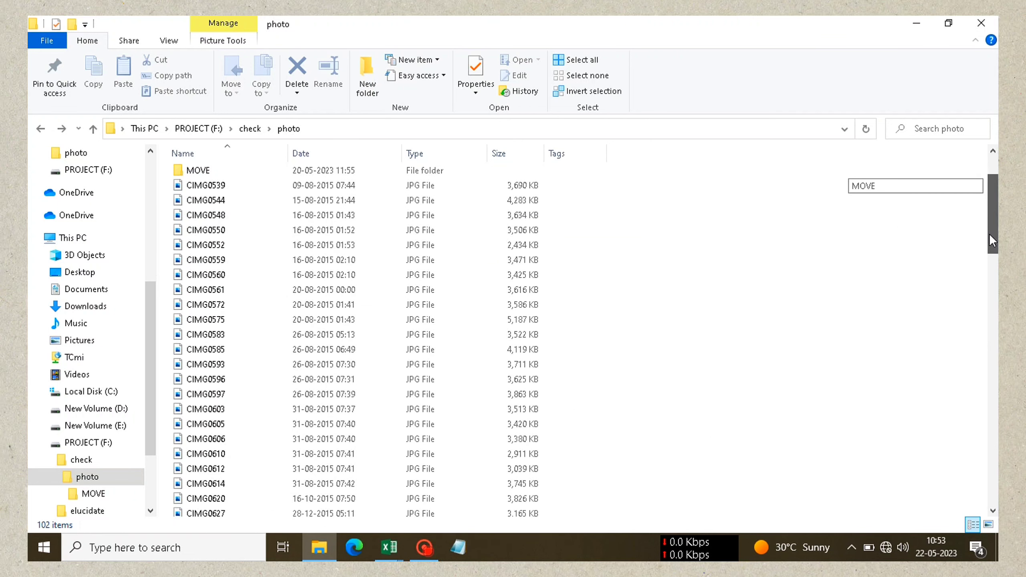
drag(994, 183, 996, 454)
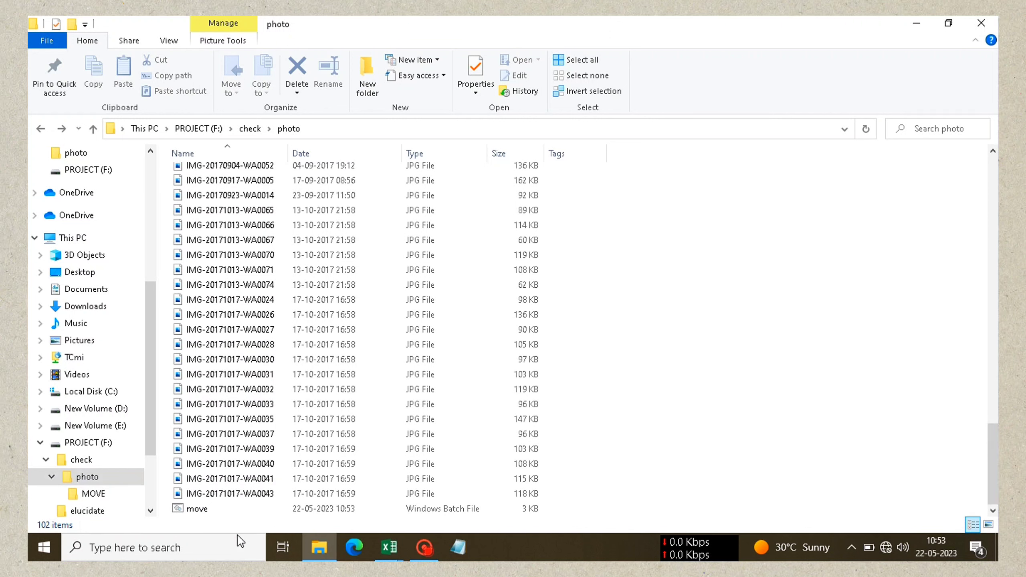
click(330, 508)
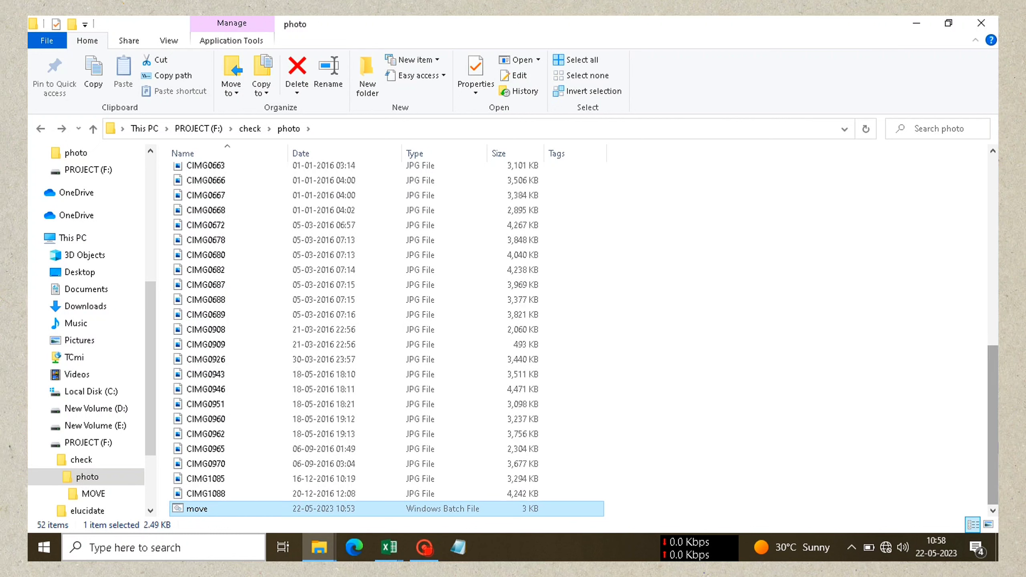
drag(992, 460, 990, 240)
drag(993, 261, 989, 485)
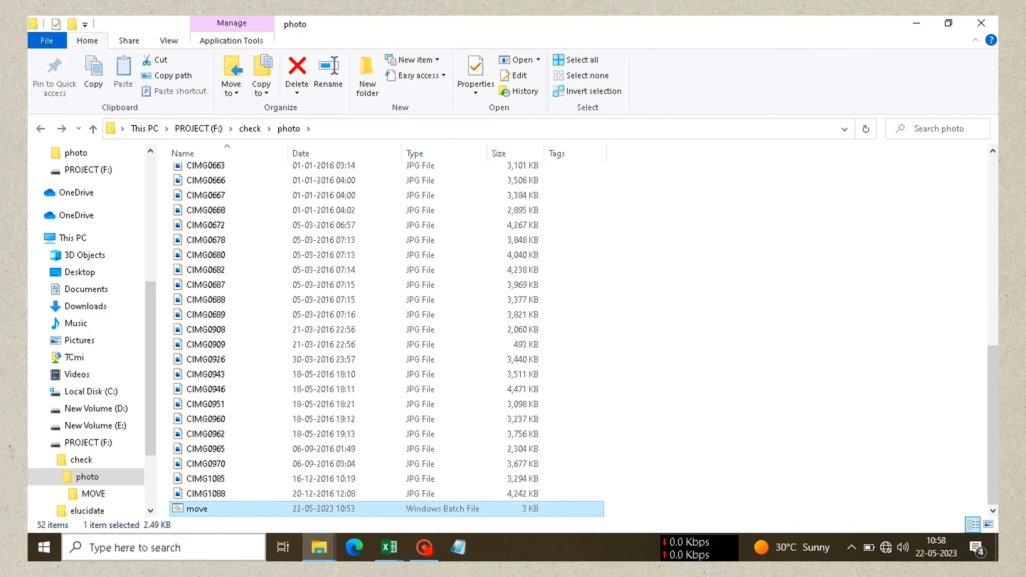
click(424, 547)
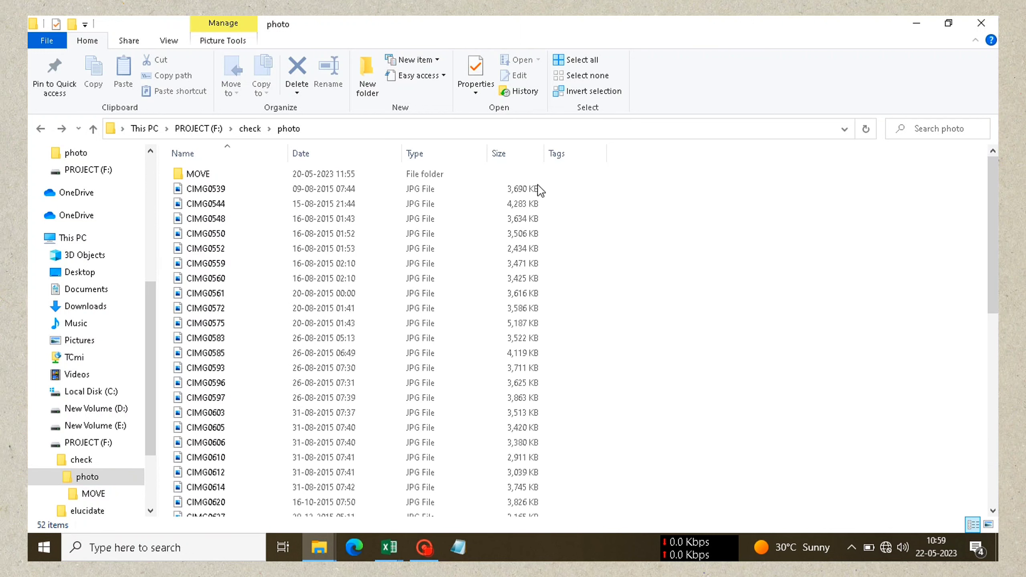
click(416, 175)
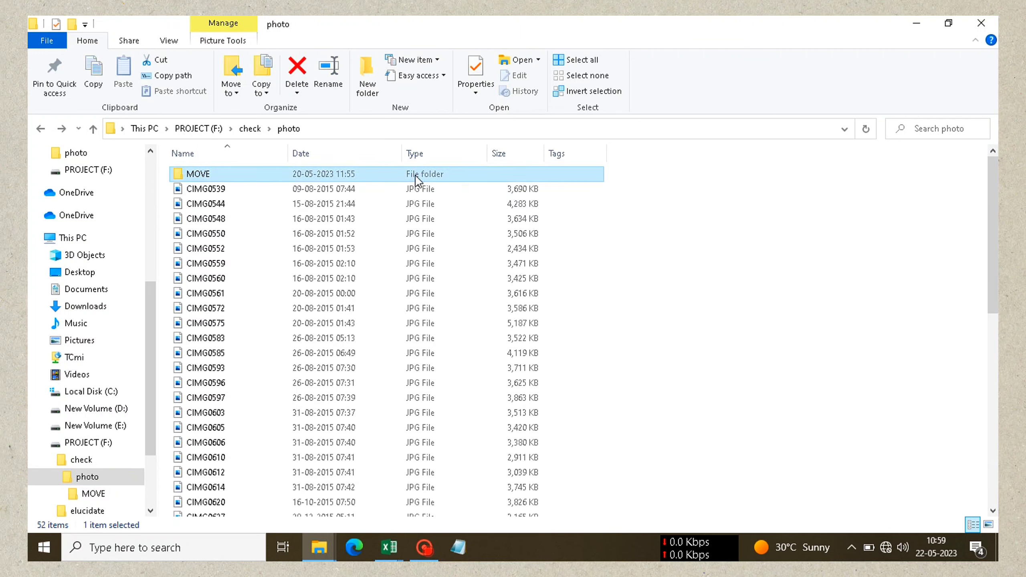
double_click(416, 175)
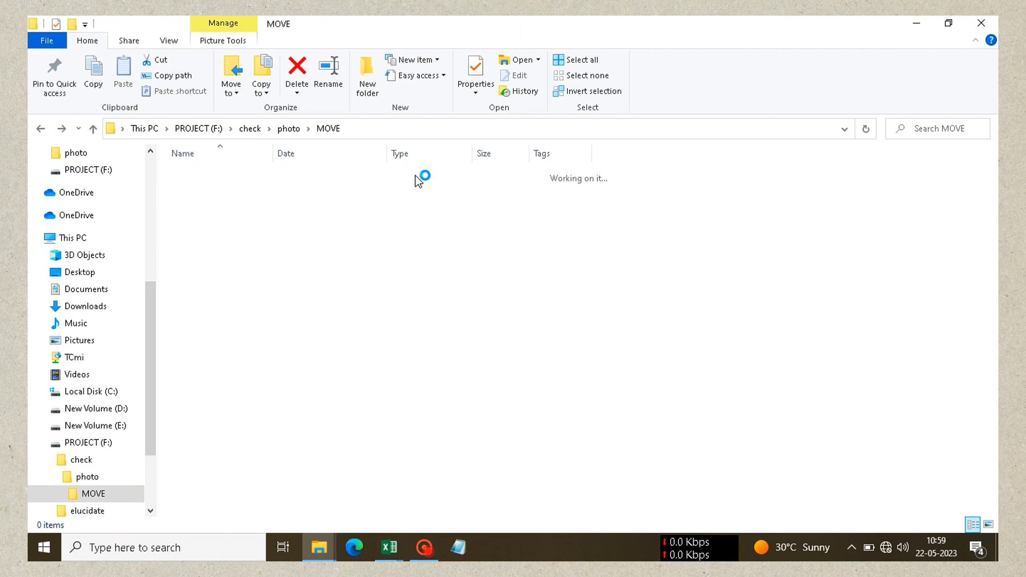
double_click(273, 153)
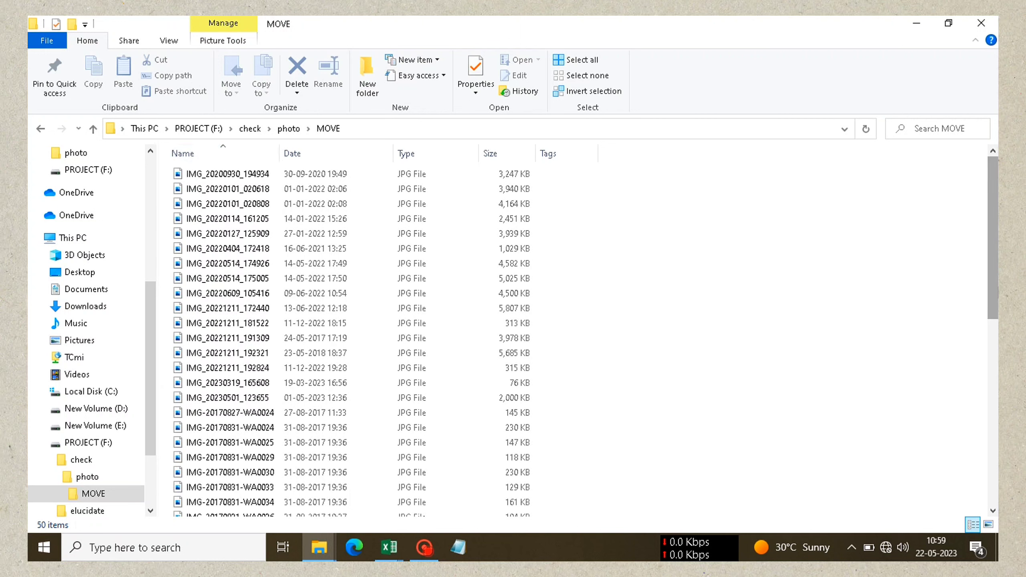
drag(994, 242, 994, 420)
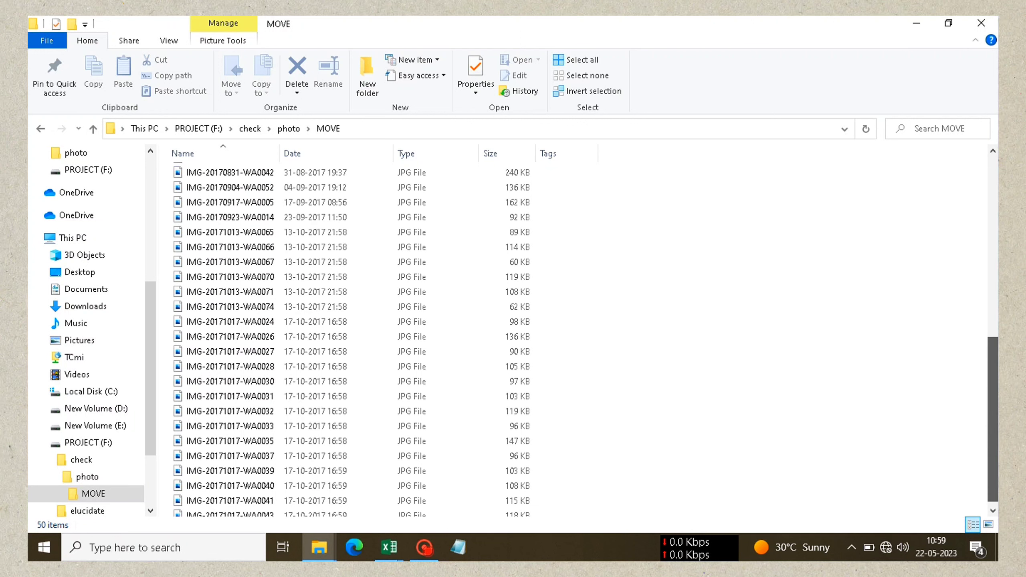
drag(993, 420, 993, 240)
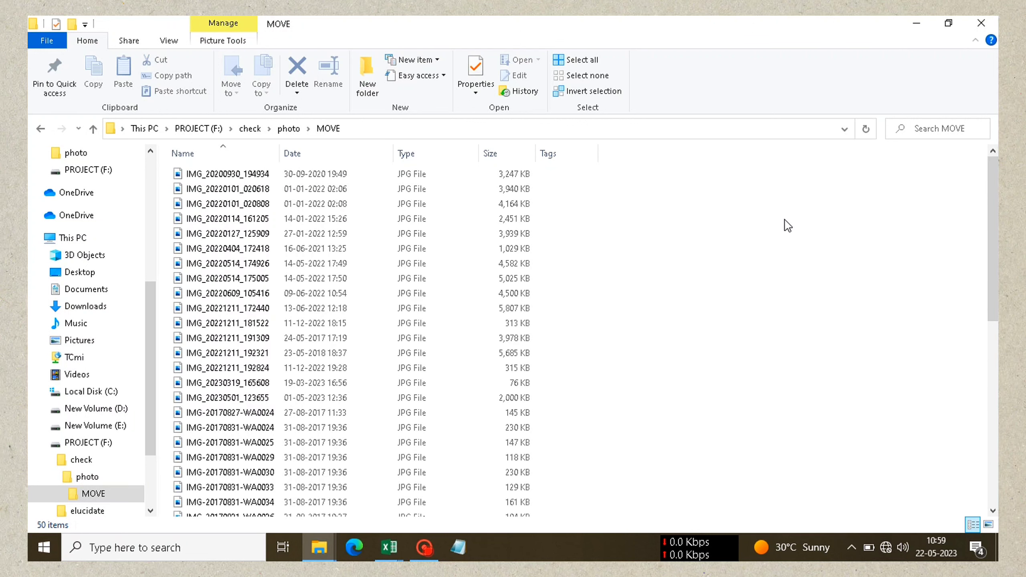
click(41, 128)
key(Return)
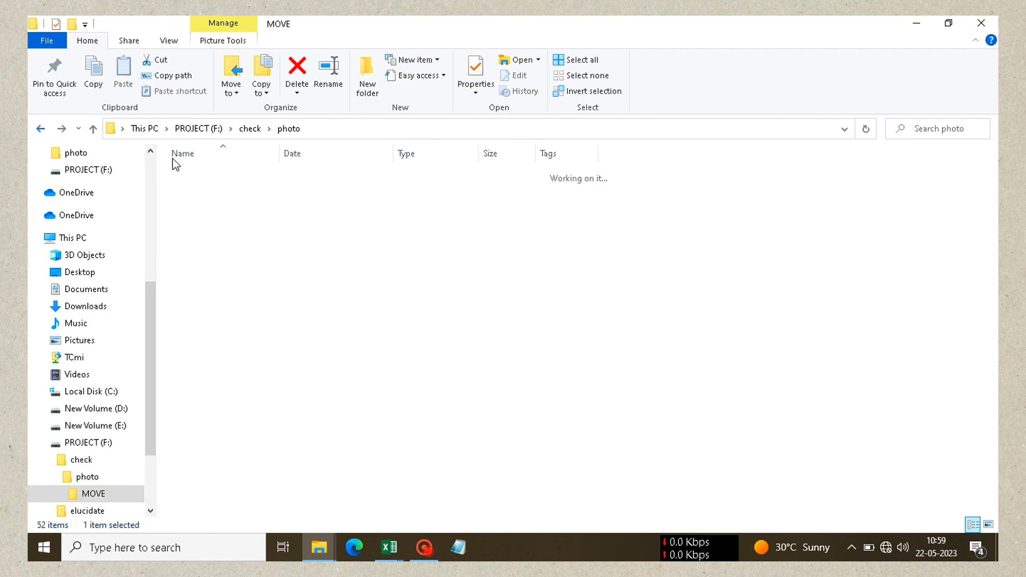
click(298, 130)
click(253, 130)
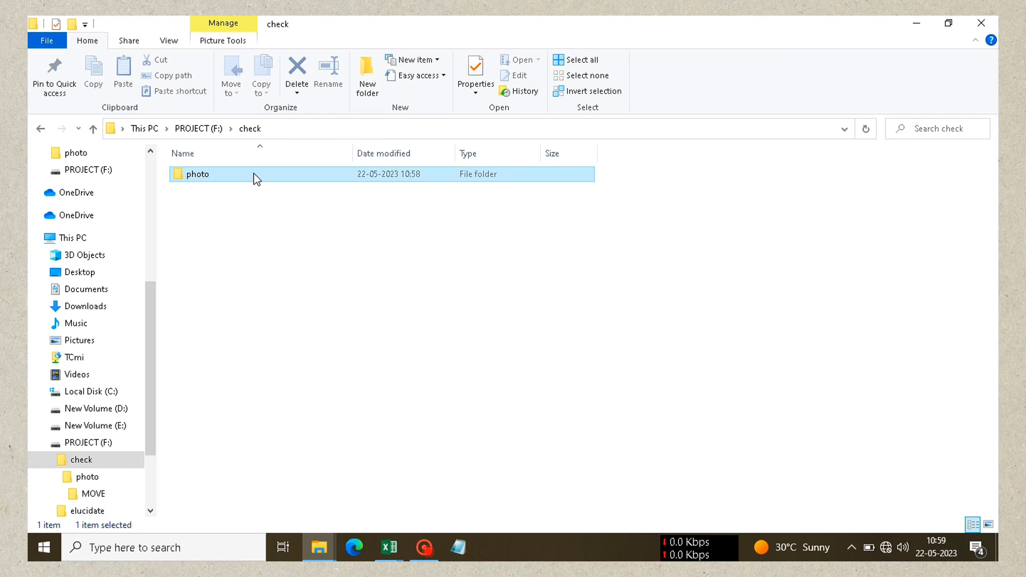
double_click(239, 175)
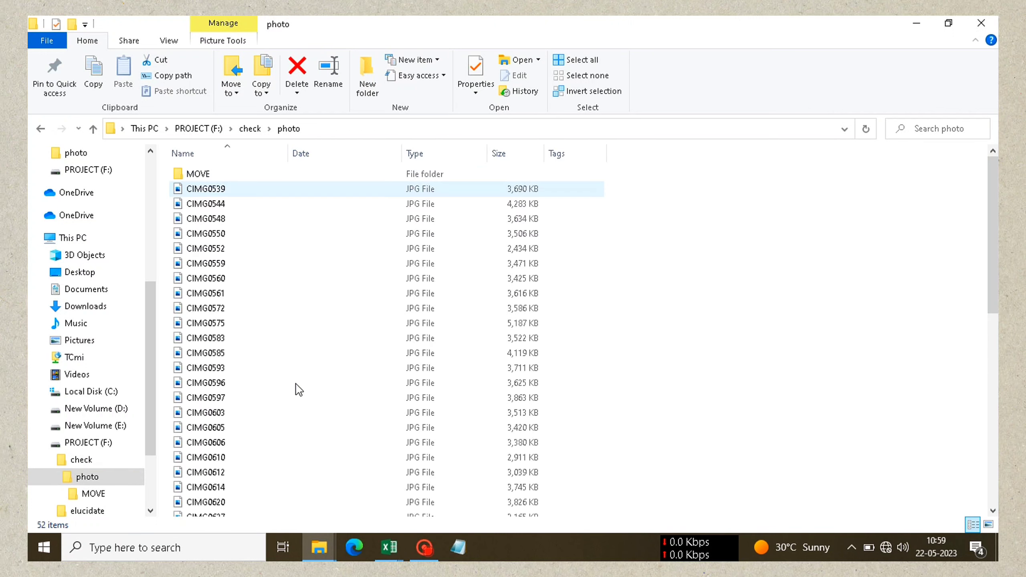